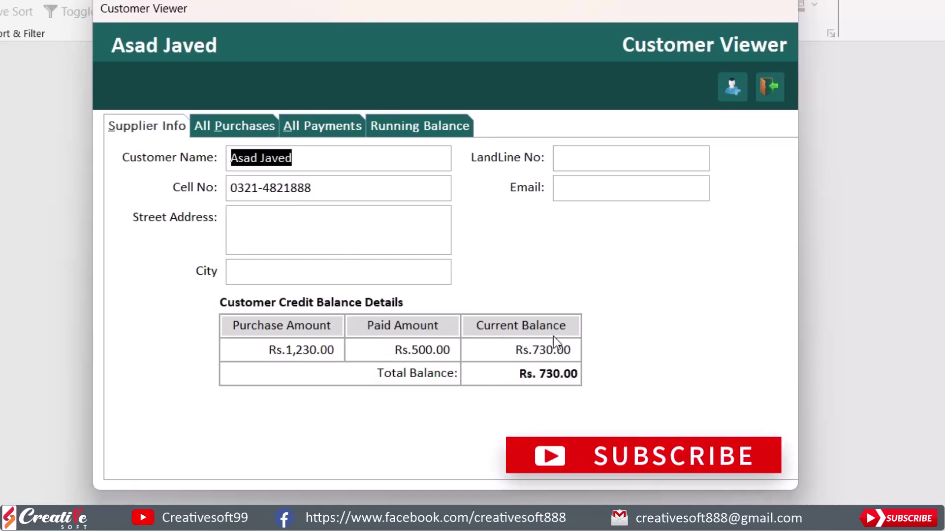
- Review the customer's purchases, payments and running balance, checking the balances after the 25/06/2021 and 15/07/2021 payments
{"action": "left_click", "coordinate": [251, 128]}
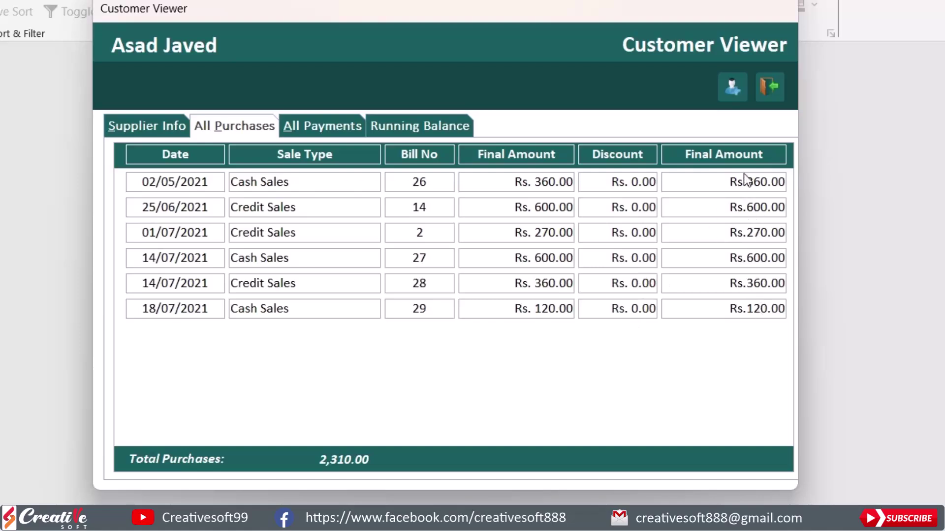
{"action": "left_click", "coordinate": [320, 127]}
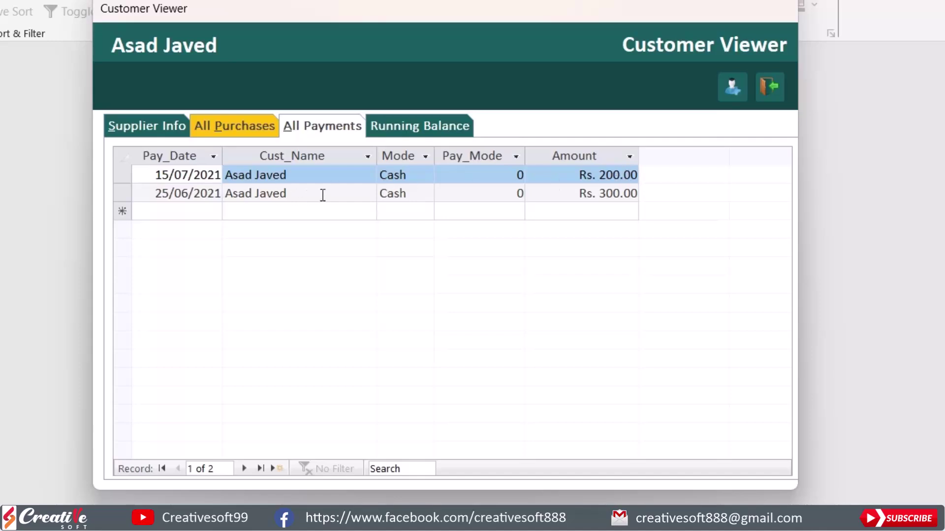
{"action": "left_click", "coordinate": [431, 129]}
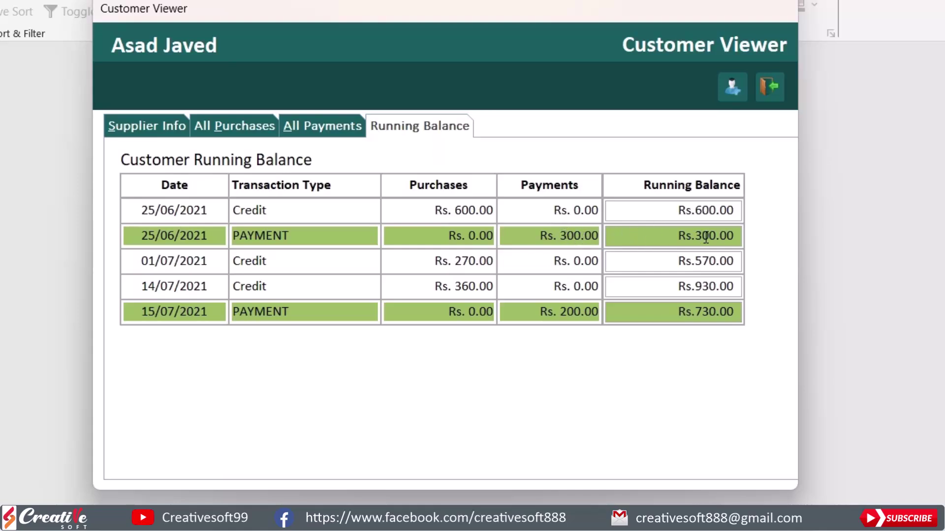
{"action": "left_click_drag", "start_coordinate": [737, 236], "coordinate": [666, 235]}
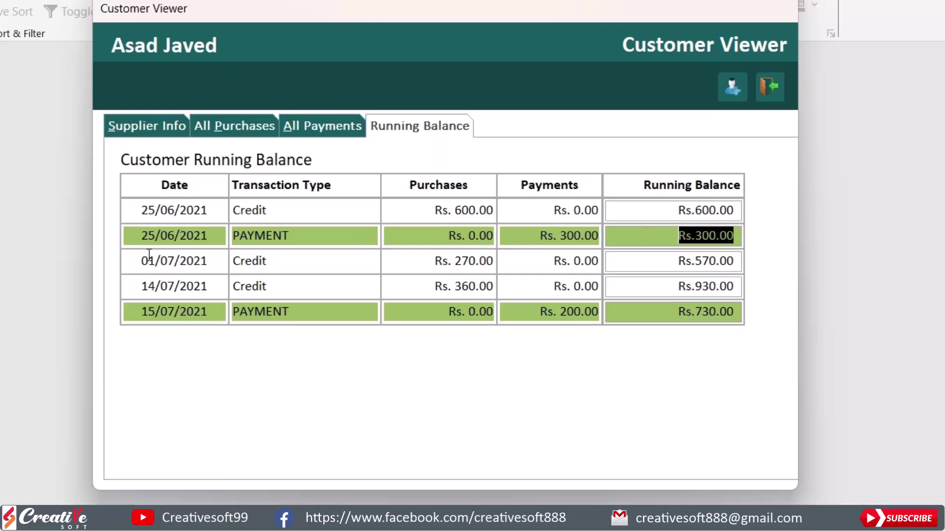
{"action": "left_click", "coordinate": [275, 261]}
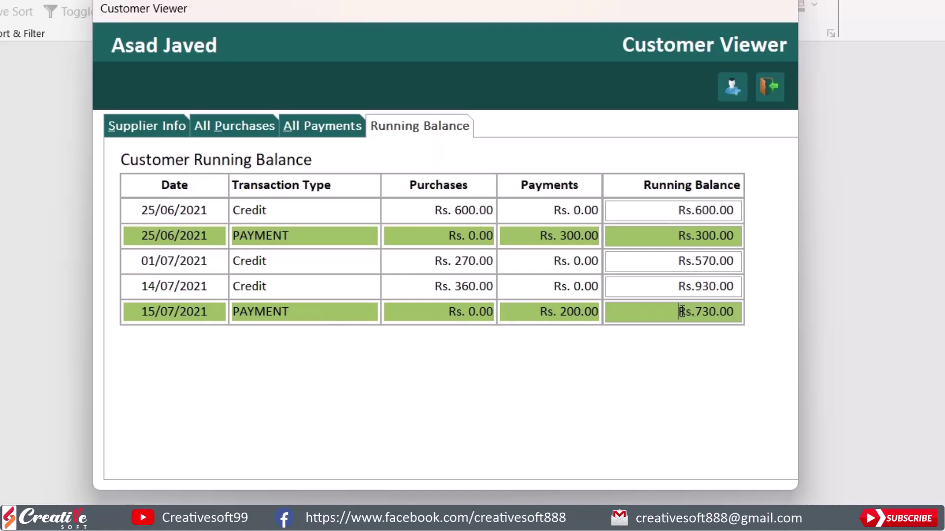
{"action": "left_click_drag", "start_coordinate": [679, 312], "coordinate": [741, 312]}
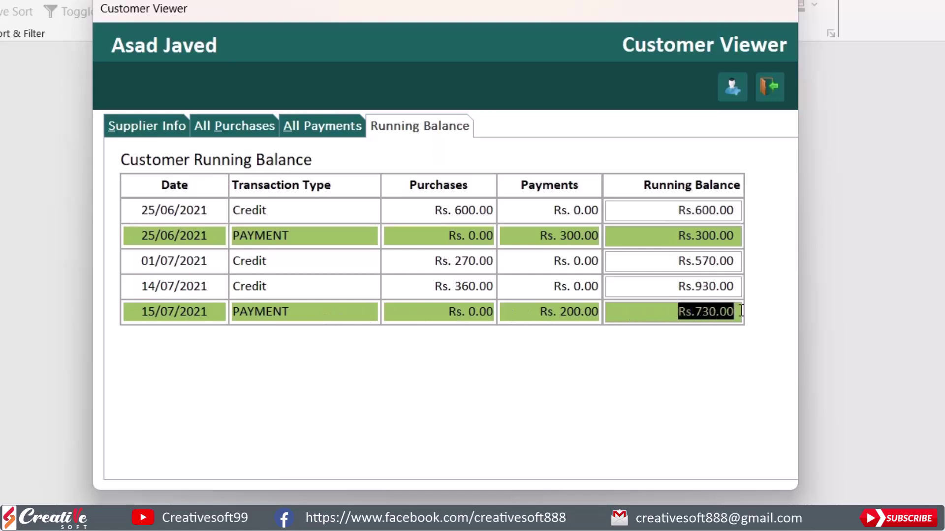
- Compare the current balance in the customer's credit balance details with the final entry of the running balance
{"action": "left_click", "coordinate": [137, 126]}
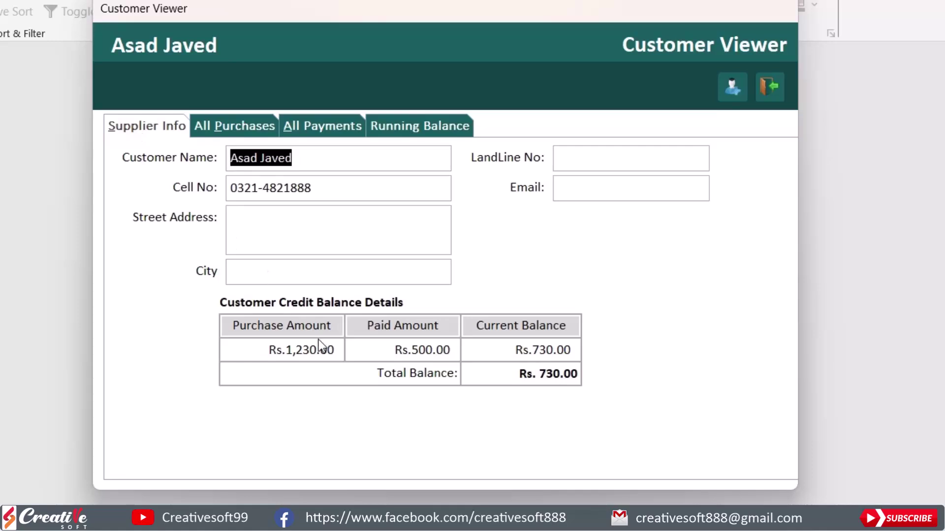
{"action": "left_click_drag", "start_coordinate": [514, 350], "coordinate": [581, 350]}
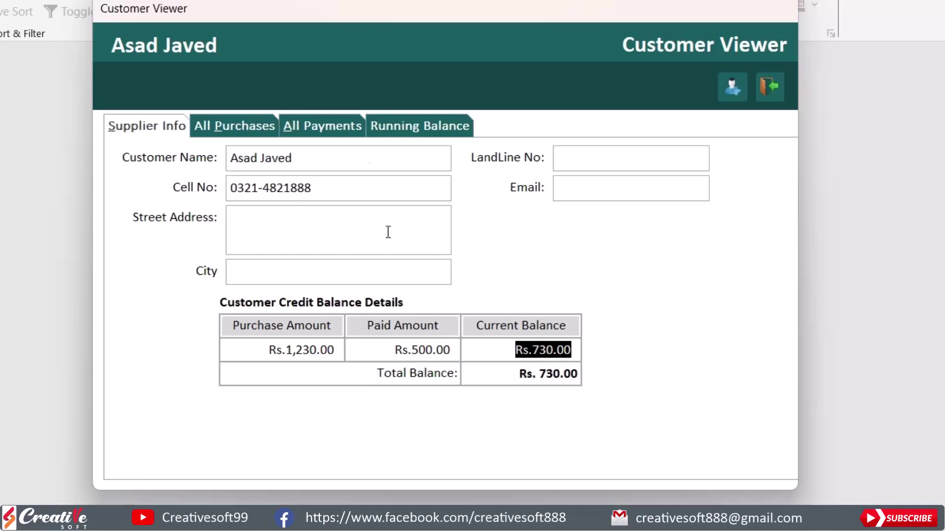
{"action": "left_click", "coordinate": [412, 127]}
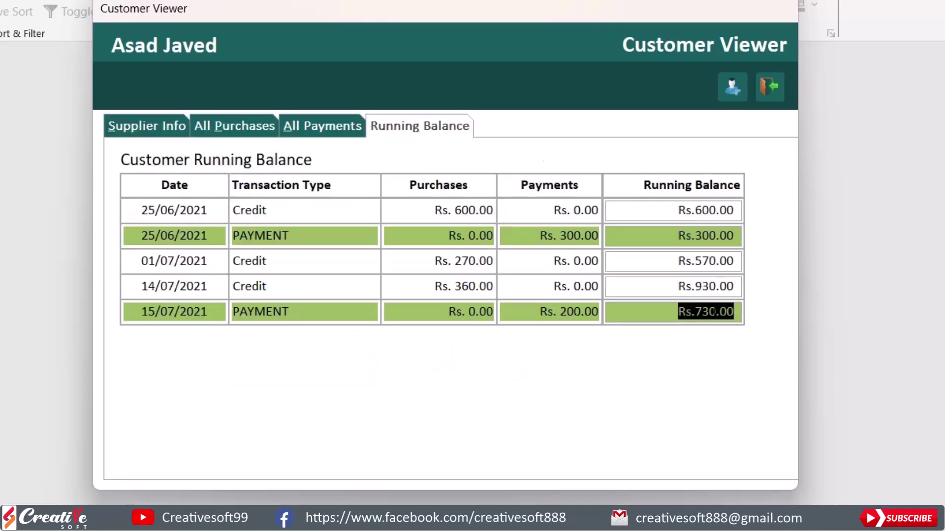
{"action": "left_click", "coordinate": [144, 123]}
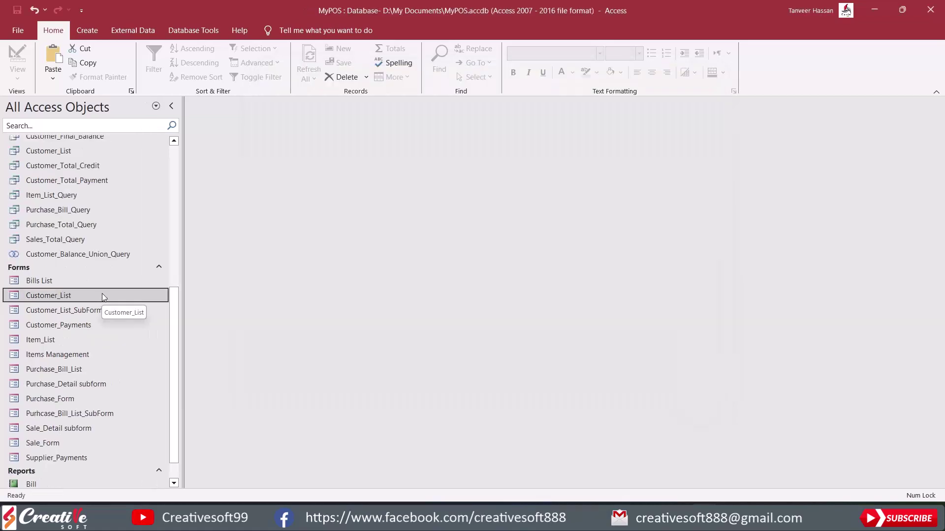
- Create a blank form, switch it to Design View and enlarge its Detail section to about 16.7 cm wide and 10.8 cm high
{"action": "scroll", "coordinate": [111, 302], "scroll_direction": "down", "scroll_amount": 1}
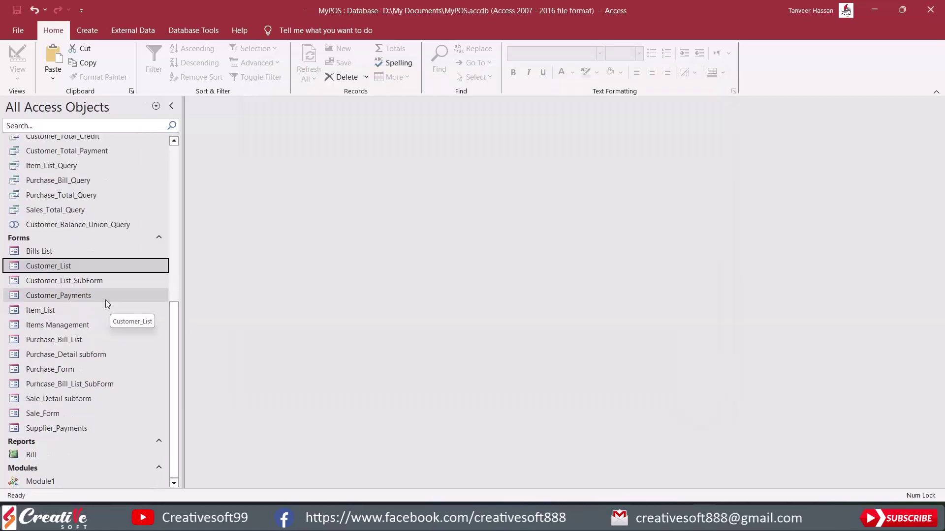
{"action": "scroll", "coordinate": [105, 300], "scroll_direction": "up", "scroll_amount": 1}
{"action": "scroll", "coordinate": [105, 300], "scroll_direction": "up", "scroll_amount": 2}
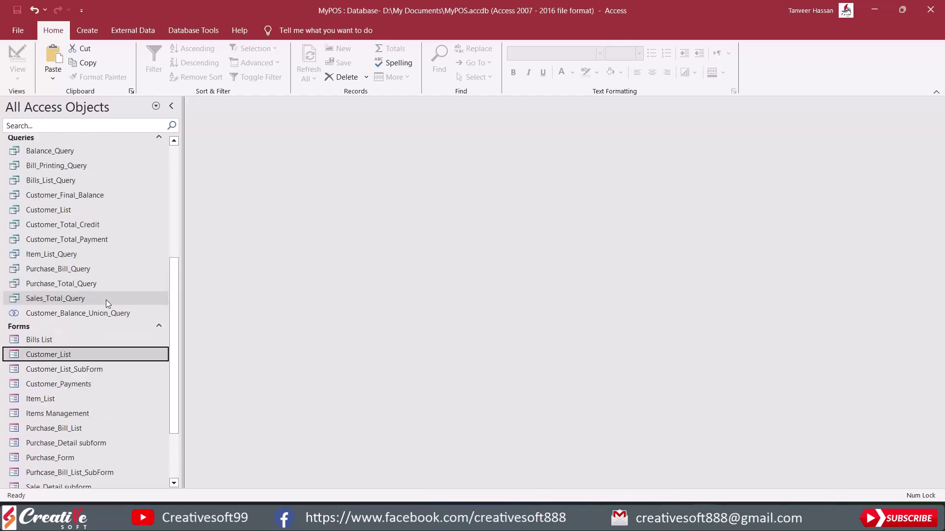
{"action": "left_click", "coordinate": [85, 29]}
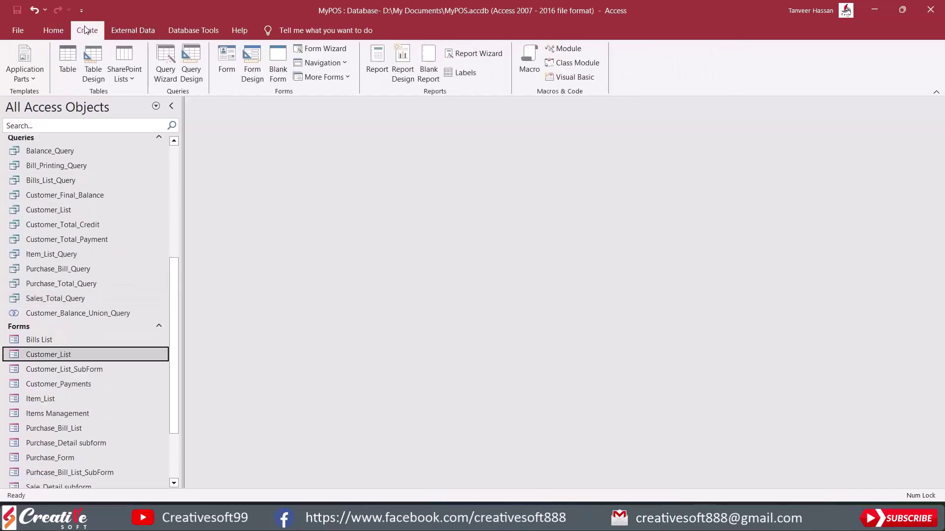
{"action": "left_click", "coordinate": [283, 60]}
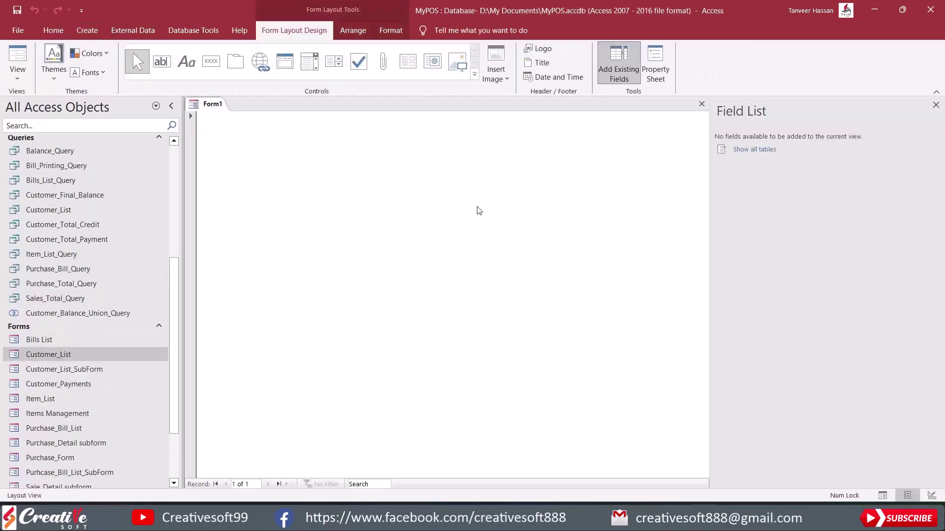
{"action": "right_click", "coordinate": [446, 218]}
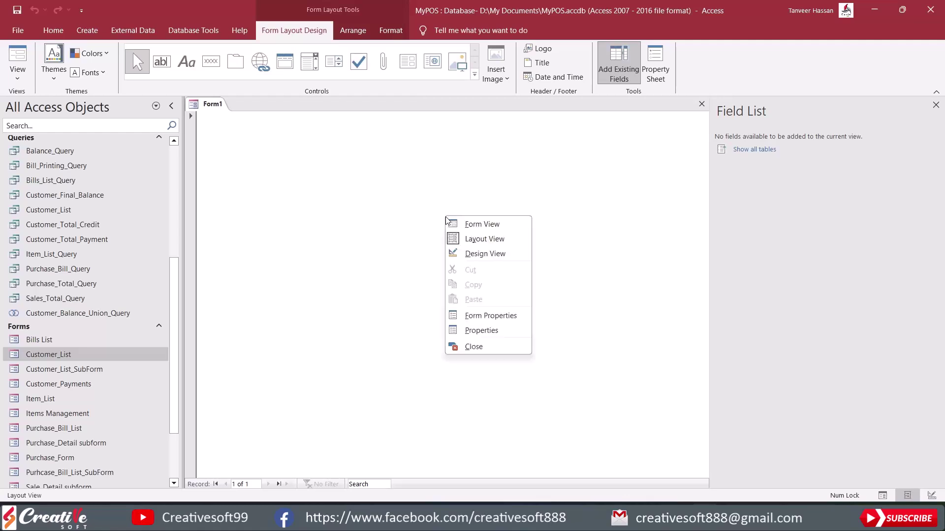
{"action": "left_click", "coordinate": [485, 254]}
{"action": "left_click_drag", "start_coordinate": [485, 381], "coordinate": [587, 390]}
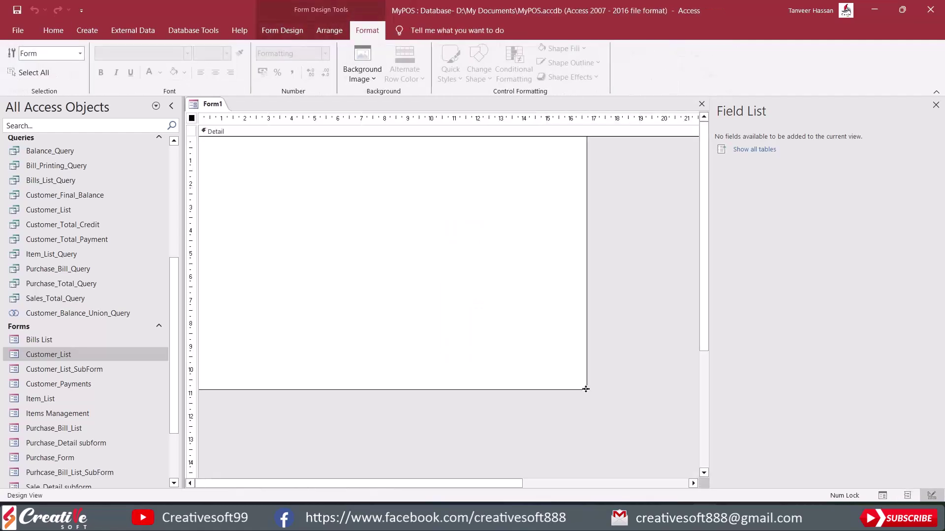
- Add a form header and footer, reducing the header to about 1.3 cm high and the Detail section to about 10 cm
{"action": "right_click", "coordinate": [314, 131]}
{"action": "left_click", "coordinate": [360, 254]}
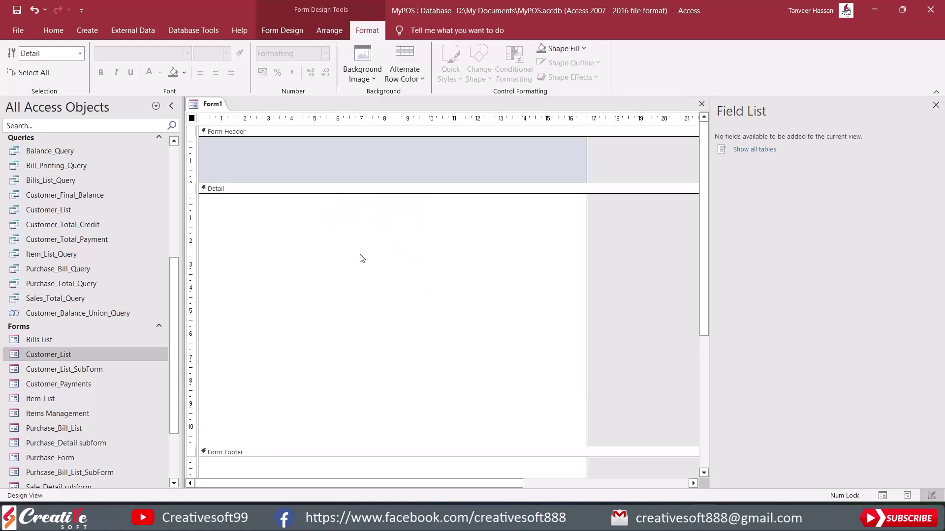
{"action": "left_click", "coordinate": [426, 182]}
{"action": "left_click_drag", "start_coordinate": [426, 182], "coordinate": [427, 164]}
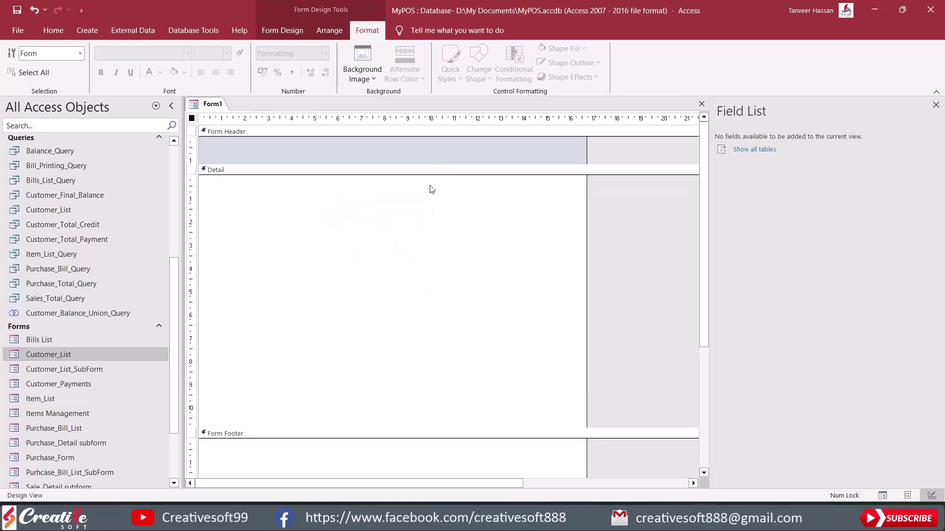
{"action": "left_click_drag", "start_coordinate": [416, 433], "coordinate": [416, 417]}
{"action": "left_click_drag", "start_coordinate": [369, 163], "coordinate": [369, 166]}
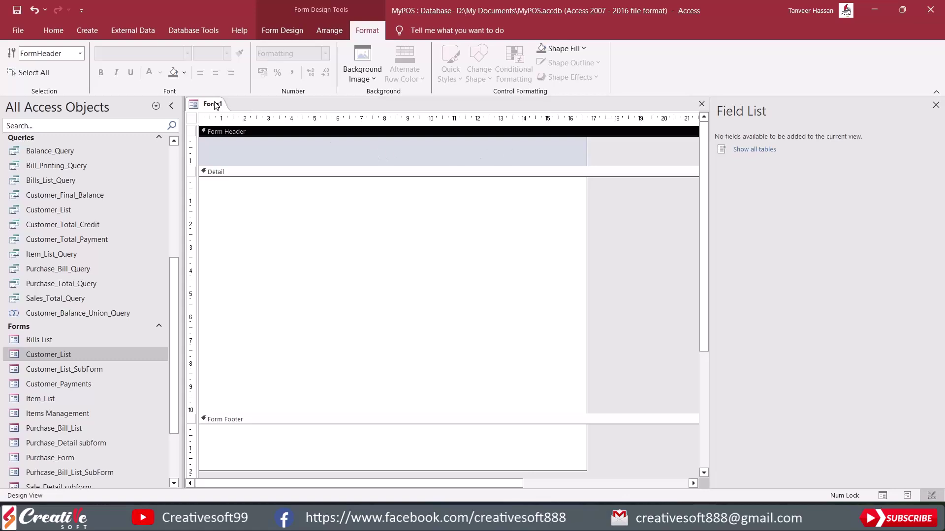
- Save the form as Customer Information
{"action": "key", "text": "ctrl+s"}
{"action": "type", "text": "Customer Information"}
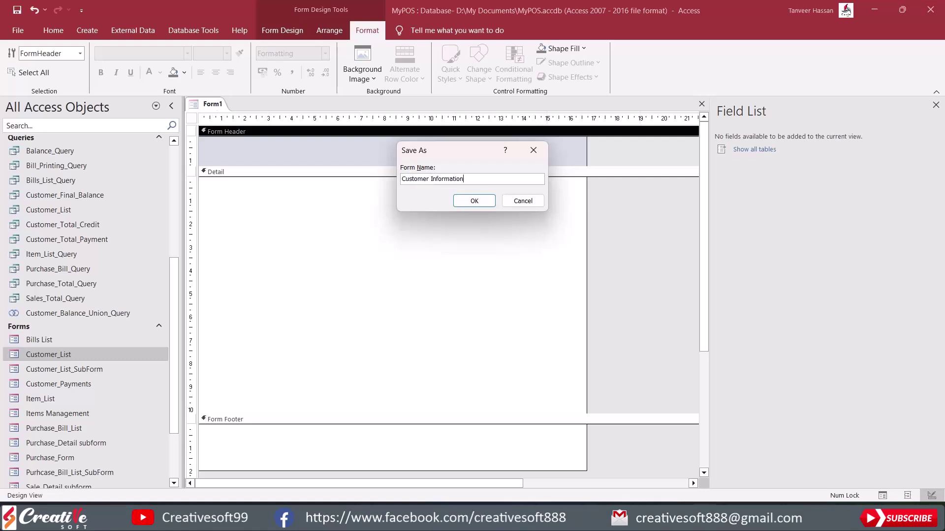
{"action": "left_click", "coordinate": [483, 199]}
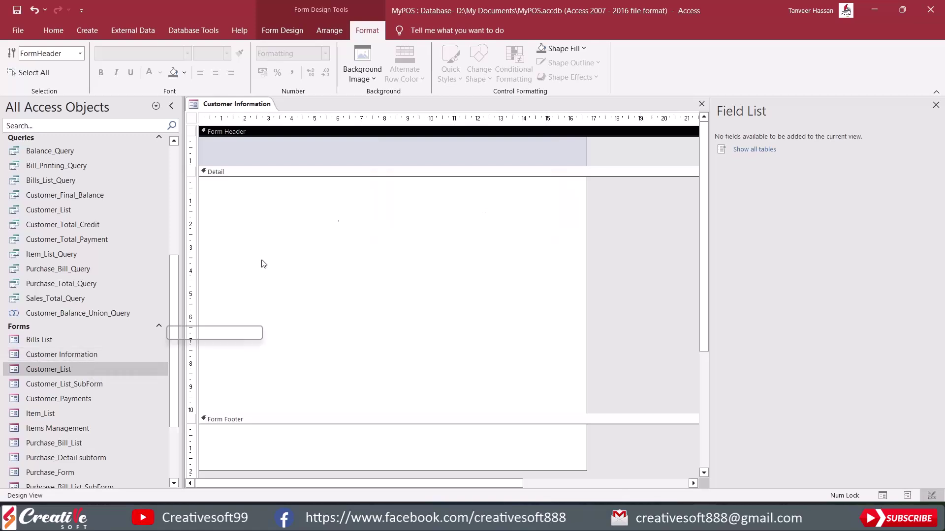
- Place a text box in the form header and delete its attached label
{"action": "left_click", "coordinate": [470, 150]}
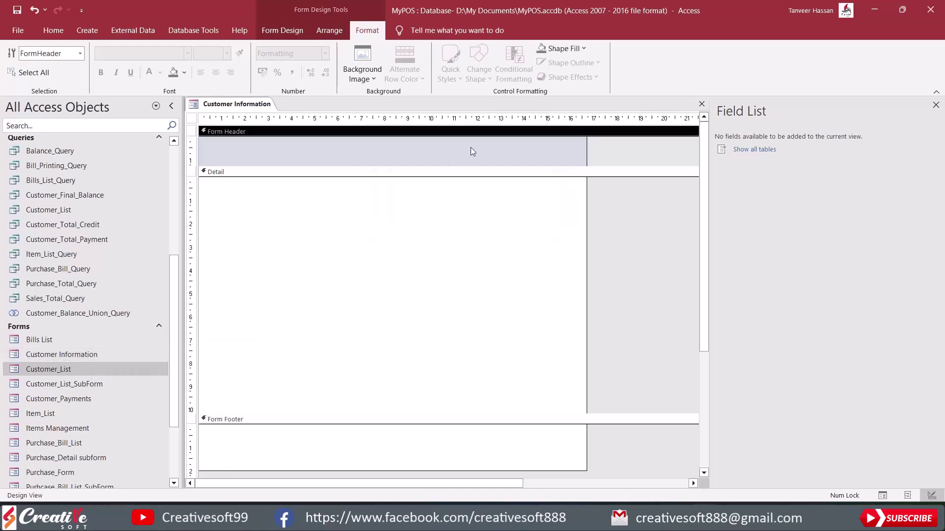
{"action": "left_click", "coordinate": [284, 32]}
{"action": "left_click", "coordinate": [161, 61]}
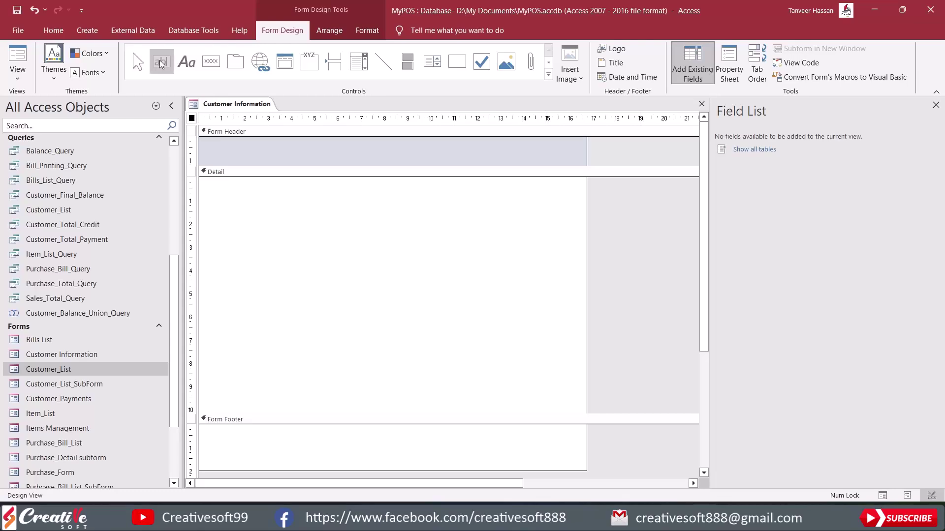
{"action": "left_click", "coordinate": [427, 143]}
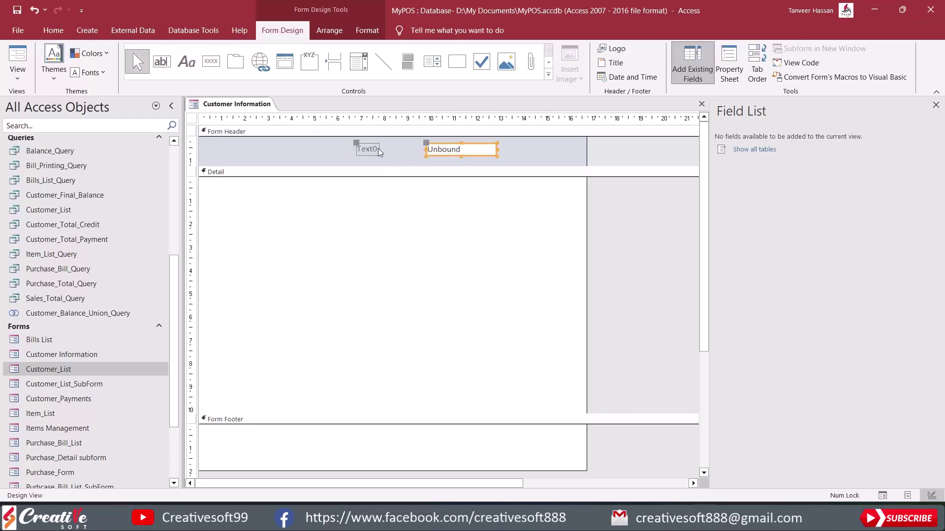
{"action": "key", "text": "Delete"}
- Bind the header text box to the expression =[Name] and widen it to about 6.4 cm
{"action": "left_click", "coordinate": [450, 149]}
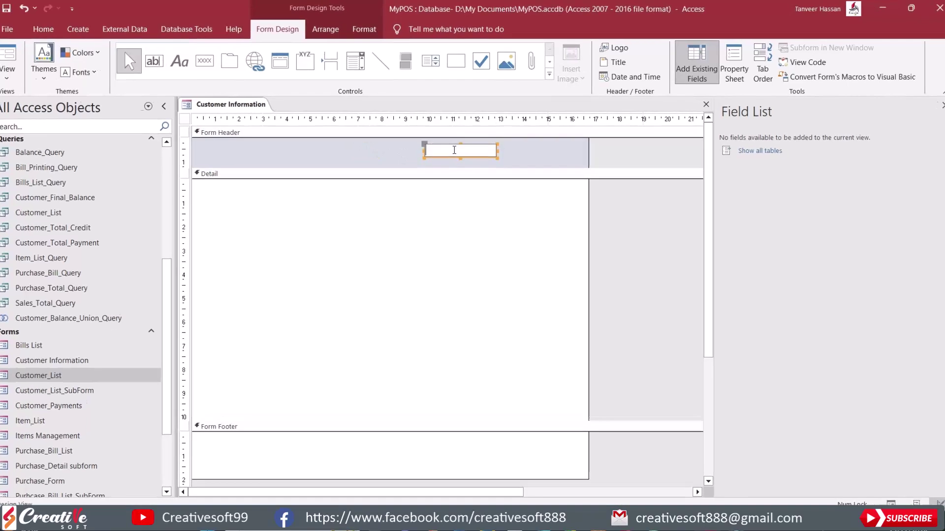
{"action": "left_click", "coordinate": [450, 149]}
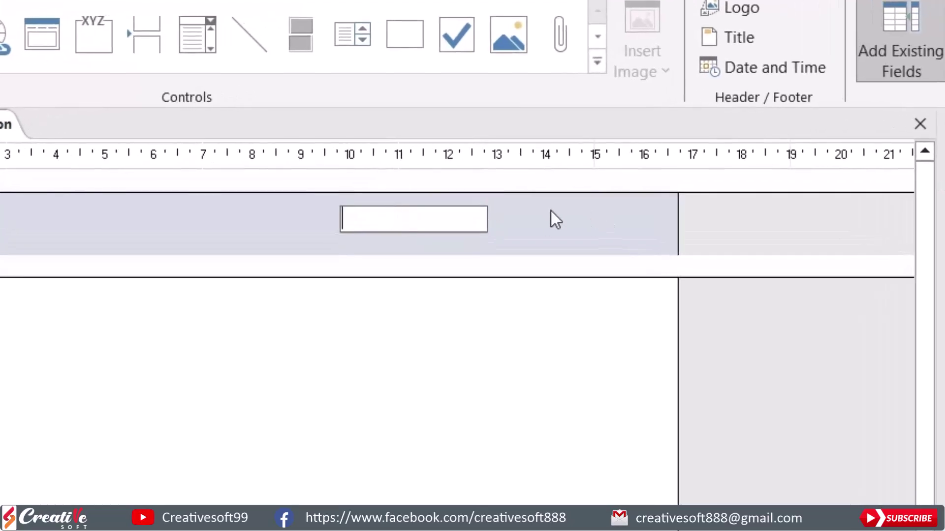
{"action": "type", "text": "=[]"}
{"action": "key", "text": "Left"}
{"action": "type", "text": "Name"}
{"action": "left_click", "coordinate": [488, 218]}
{"action": "left_click_drag", "start_coordinate": [488, 219], "coordinate": [655, 219]}
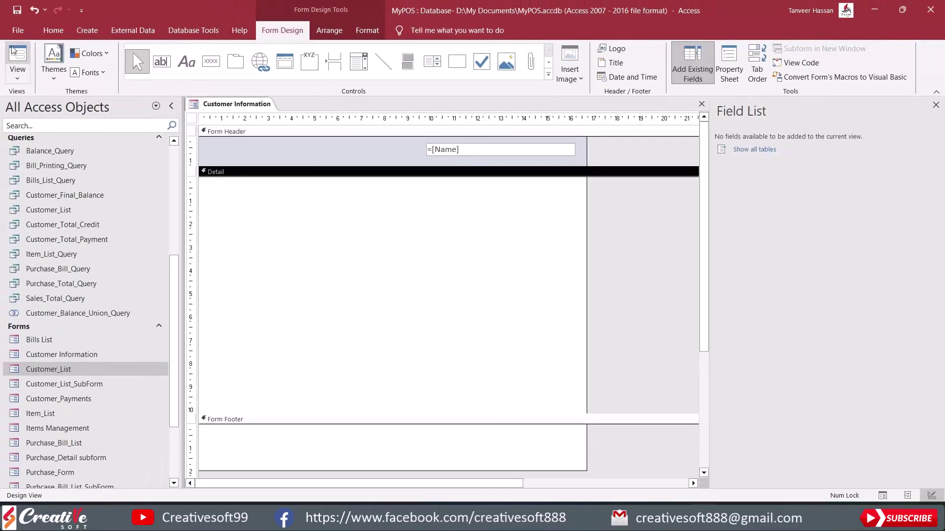
- Preview the form in Form View, return to Design View and narrow the header text box to about 6.2 cm
{"action": "left_click", "coordinate": [13, 50]}
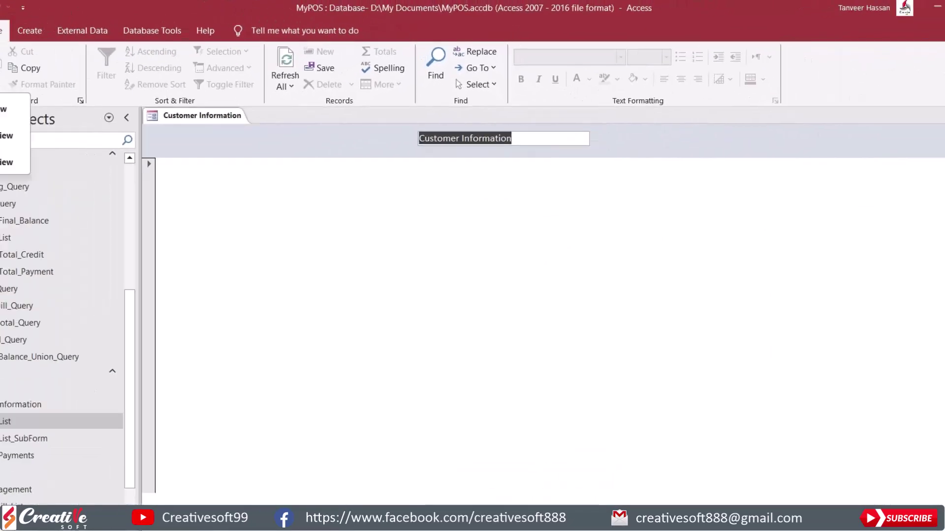
{"action": "left_click", "coordinate": [18, 74]}
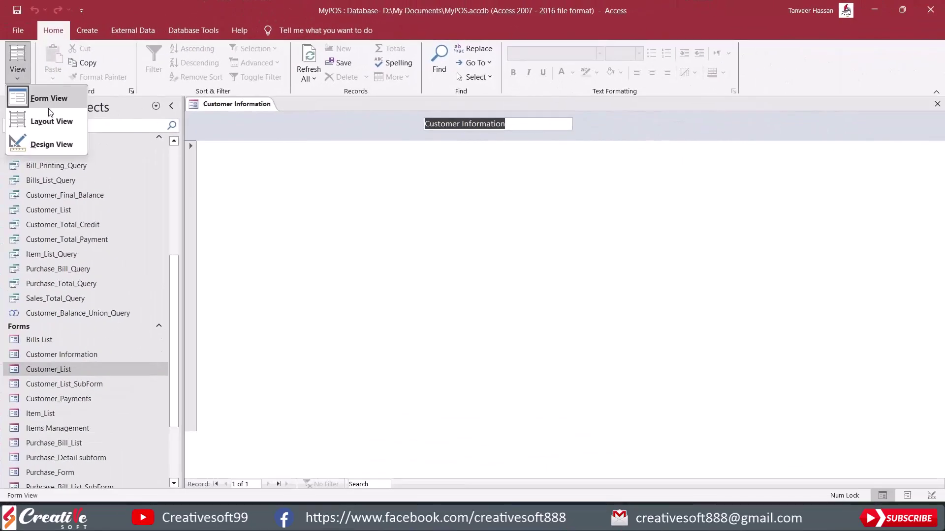
{"action": "left_click", "coordinate": [46, 147]}
{"action": "left_click", "coordinate": [458, 150]}
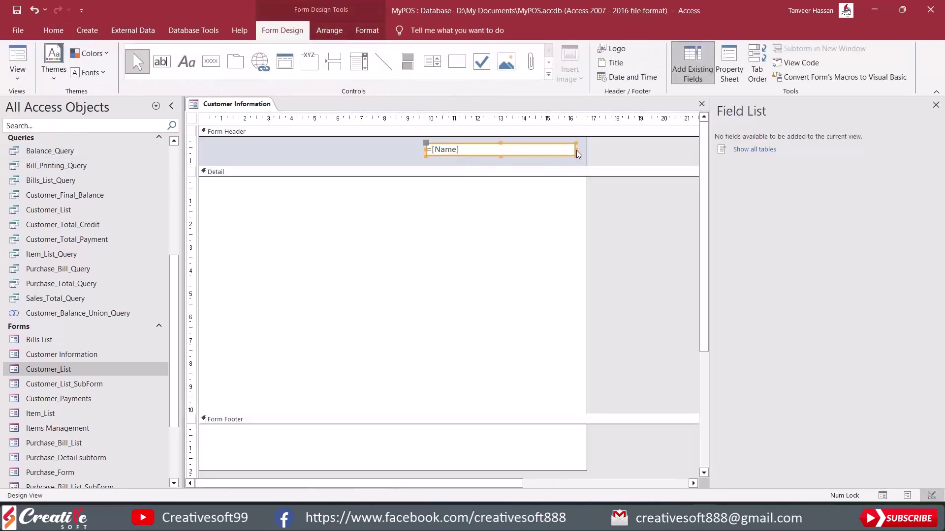
{"action": "left_click_drag", "start_coordinate": [576, 150], "coordinate": [571, 150]}
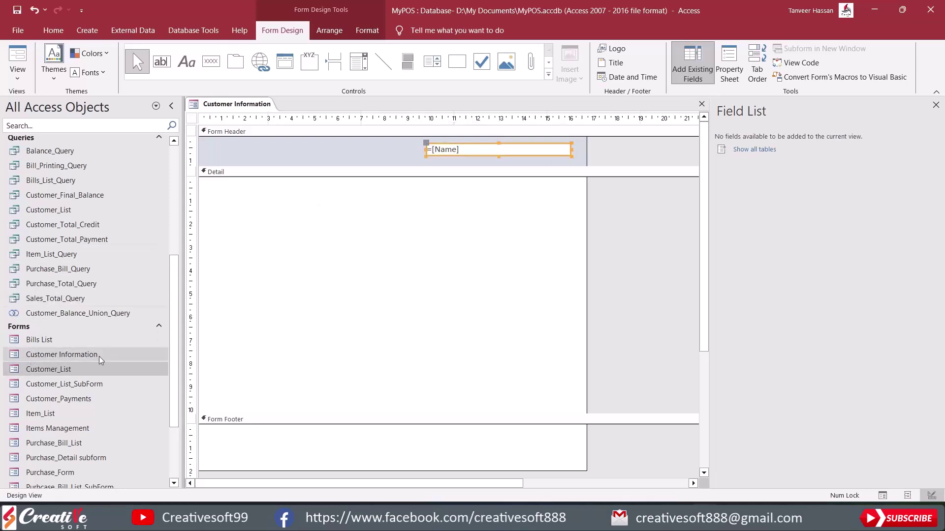
{"action": "left_click", "coordinate": [68, 360]}
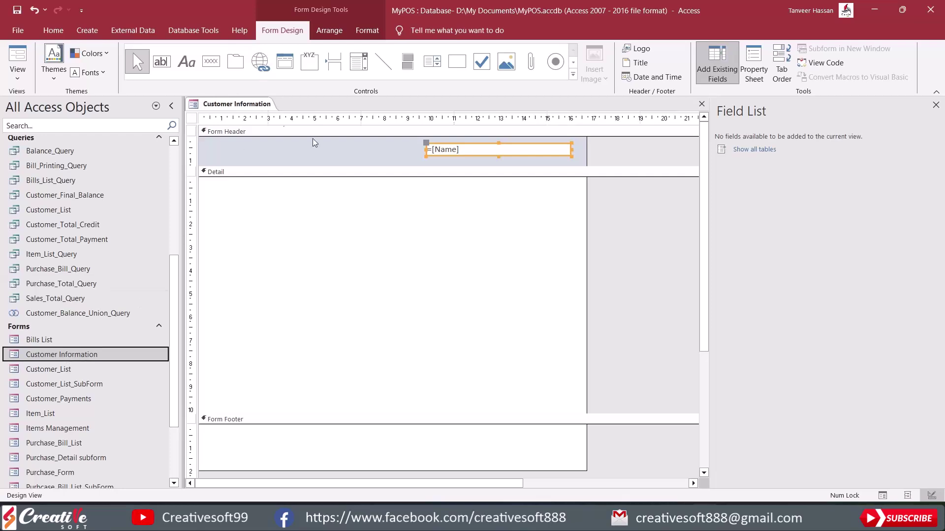
{"action": "left_click", "coordinate": [753, 66]}
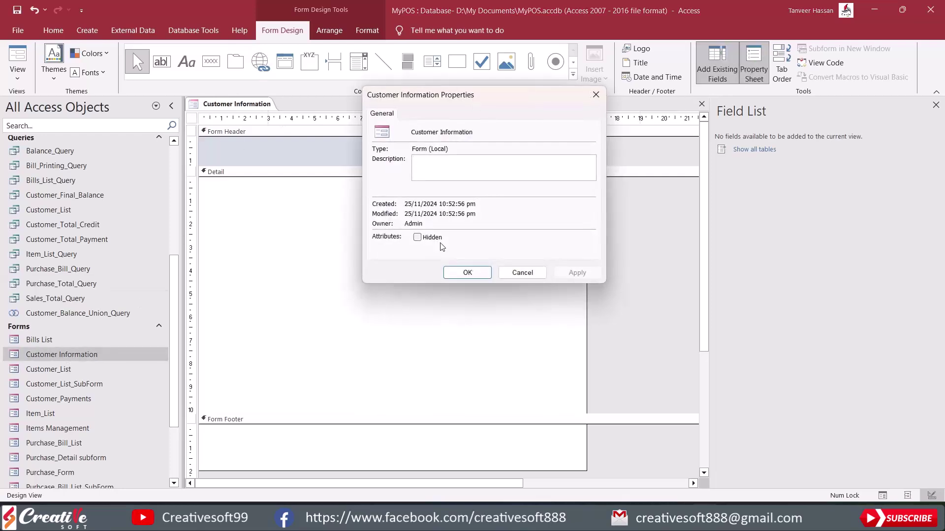
{"action": "left_click", "coordinate": [535, 276]}
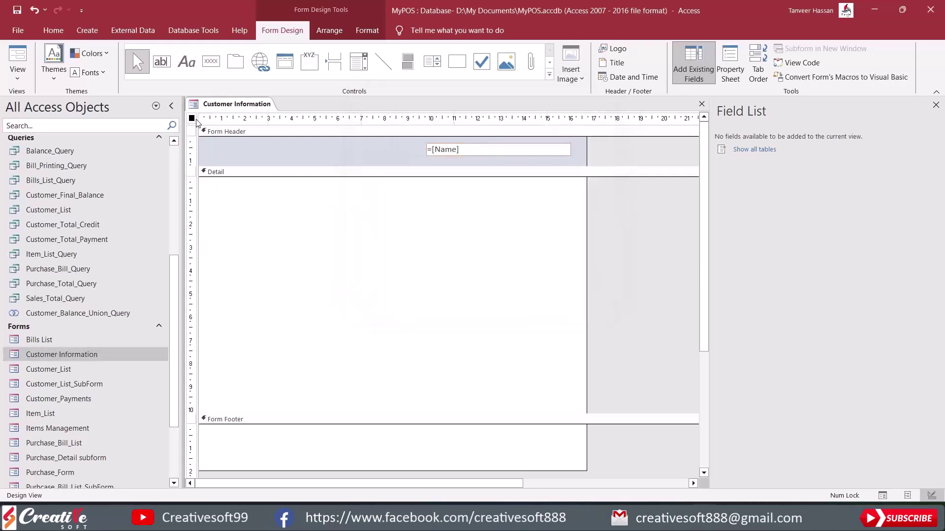
- Set the form's caption to "This is a Caption" and preview it in Form View
{"action": "left_click", "coordinate": [729, 64]}
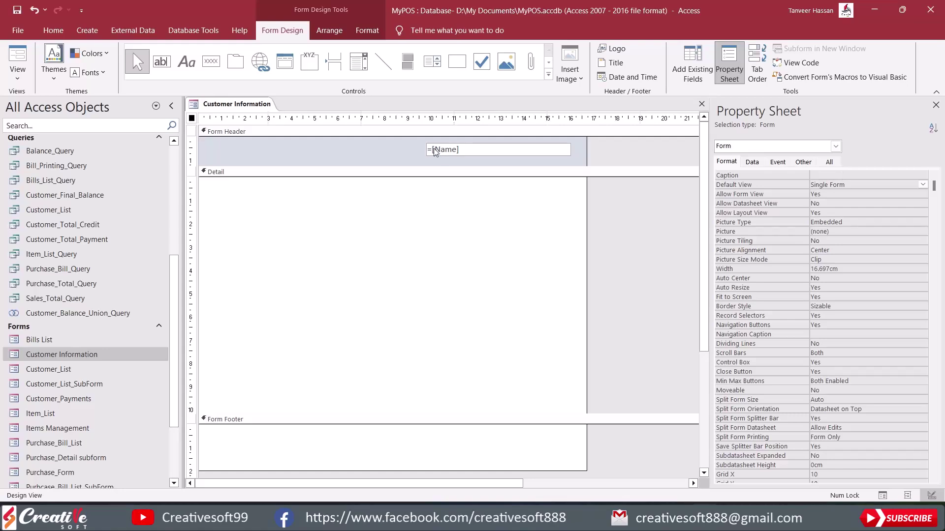
{"action": "left_click", "coordinate": [825, 176]}
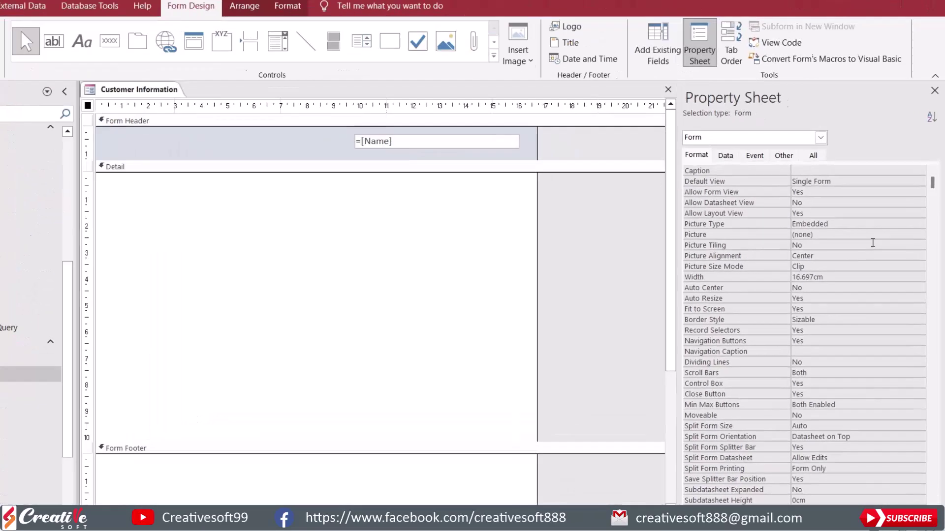
{"action": "type", "text": "This is a Caption"}
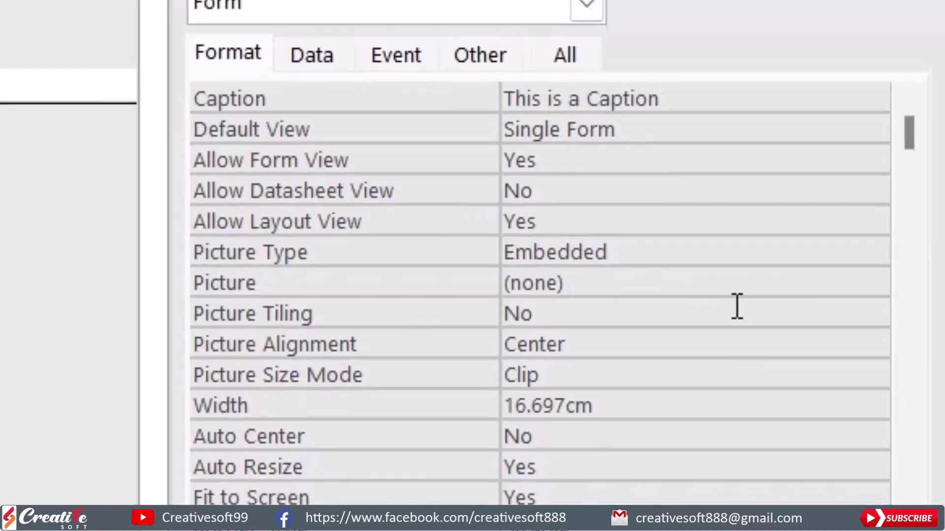
{"action": "left_click", "coordinate": [590, 159]}
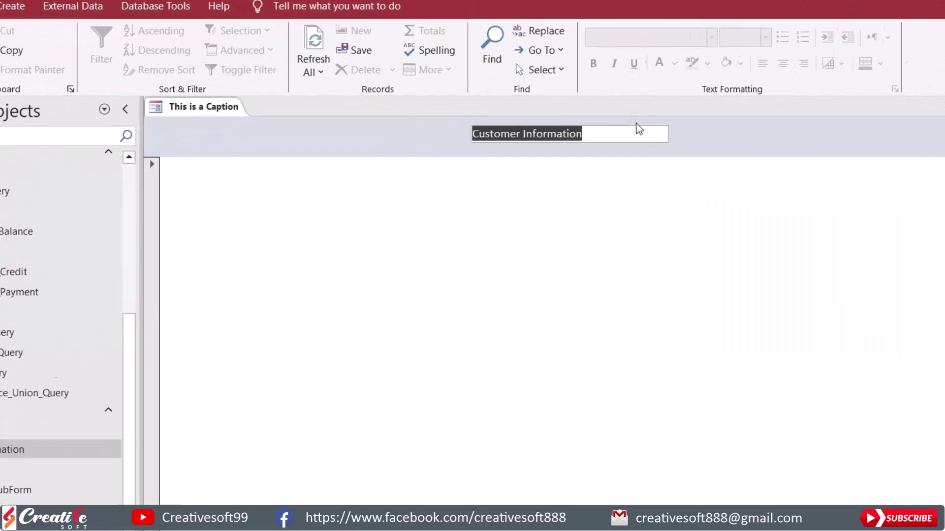
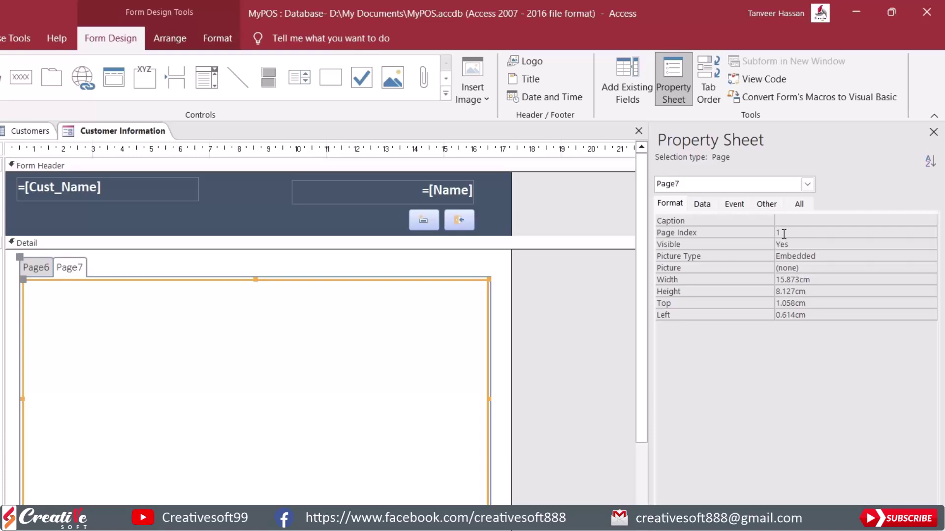
- Set the caption of the tab control's first page to Customer Info
{"action": "left_click", "coordinate": [36, 270]}
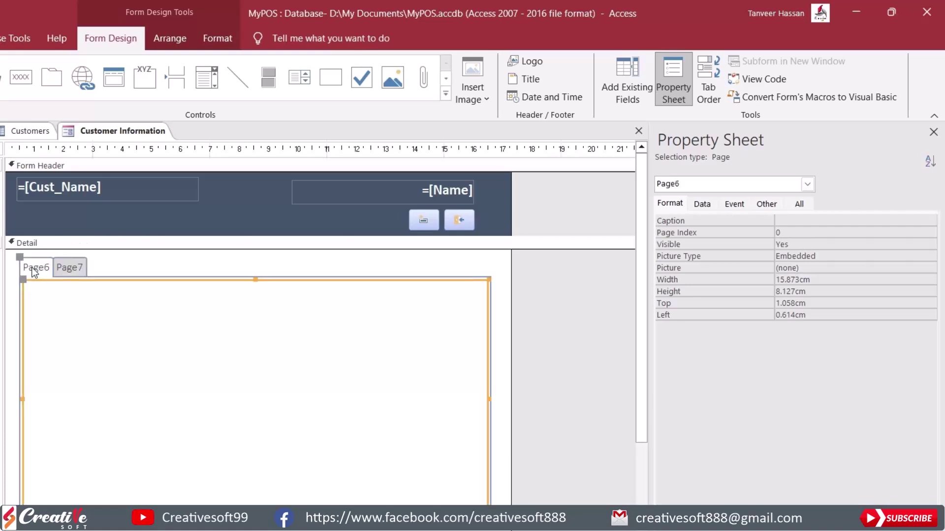
{"action": "left_click", "coordinate": [787, 222]}
{"action": "type", "text": "Customer Info"}
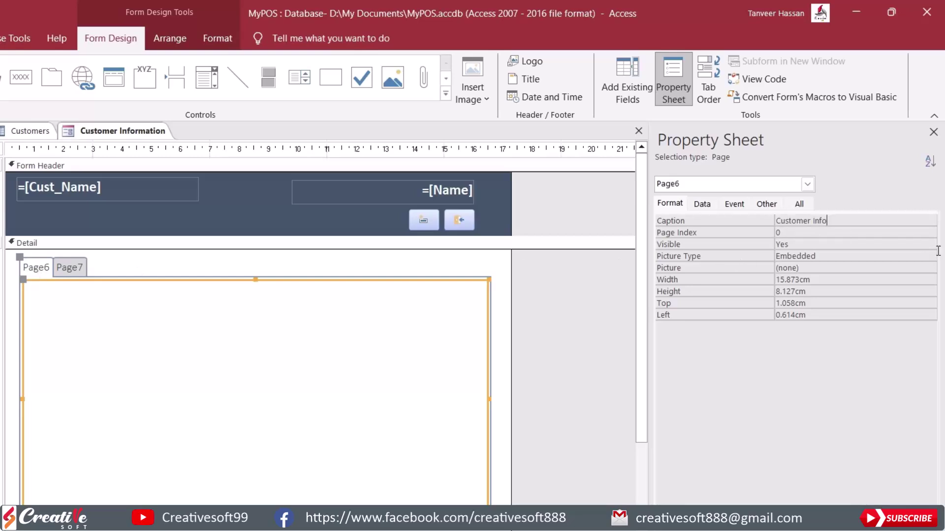
{"action": "left_click", "coordinate": [927, 244]}
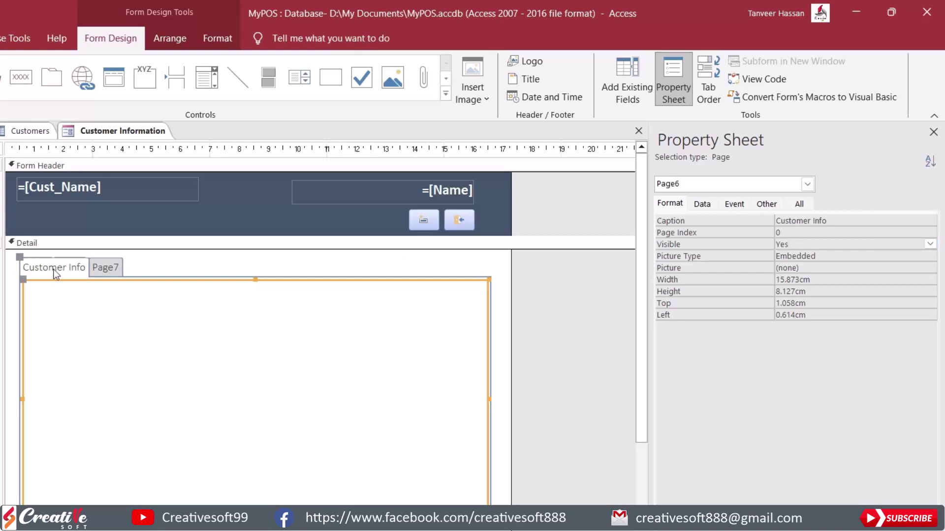
- Set the caption of the tab control's second page to All Purchases
{"action": "left_click", "coordinate": [106, 268]}
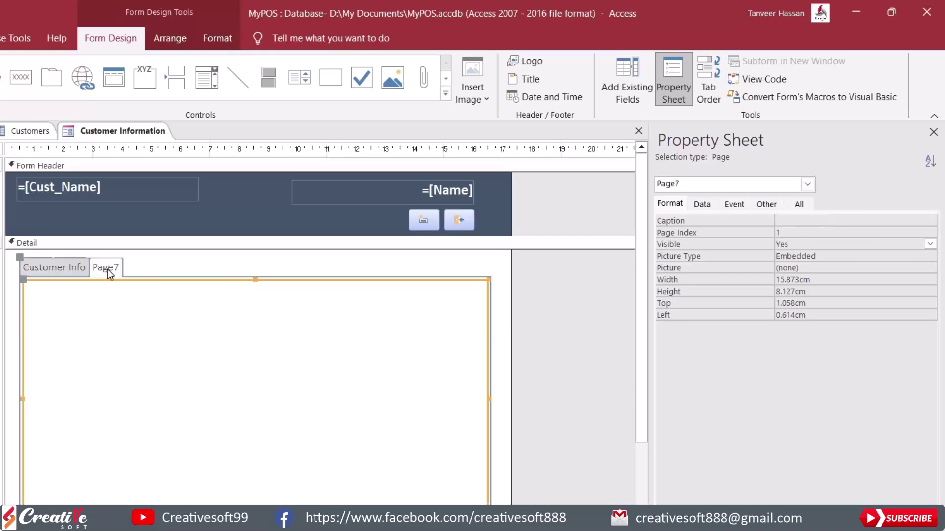
{"action": "left_click", "coordinate": [882, 221]}
{"action": "type", "text": "All Purchases"}
{"action": "left_click", "coordinate": [876, 232]}
- Insert a third page in the tab control and caption it All Payments
{"action": "right_click", "coordinate": [123, 268]}
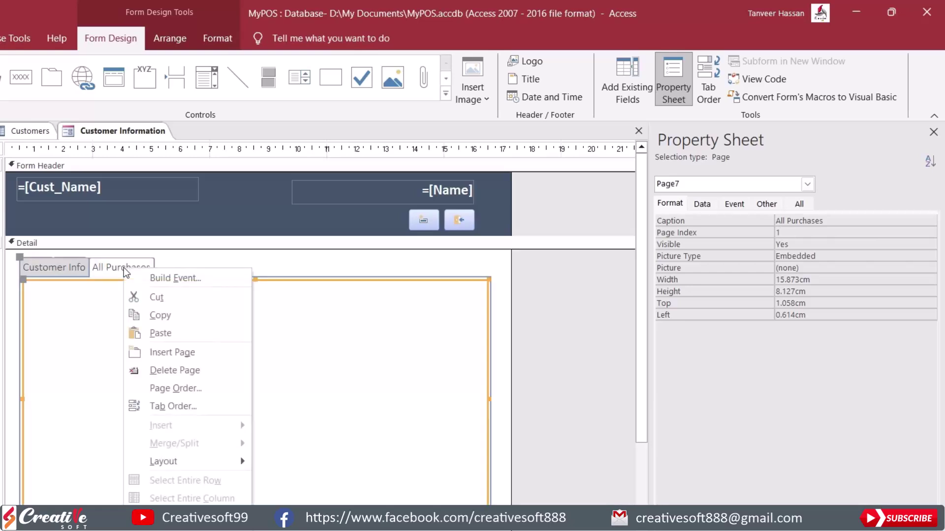
{"action": "left_click", "coordinate": [173, 350]}
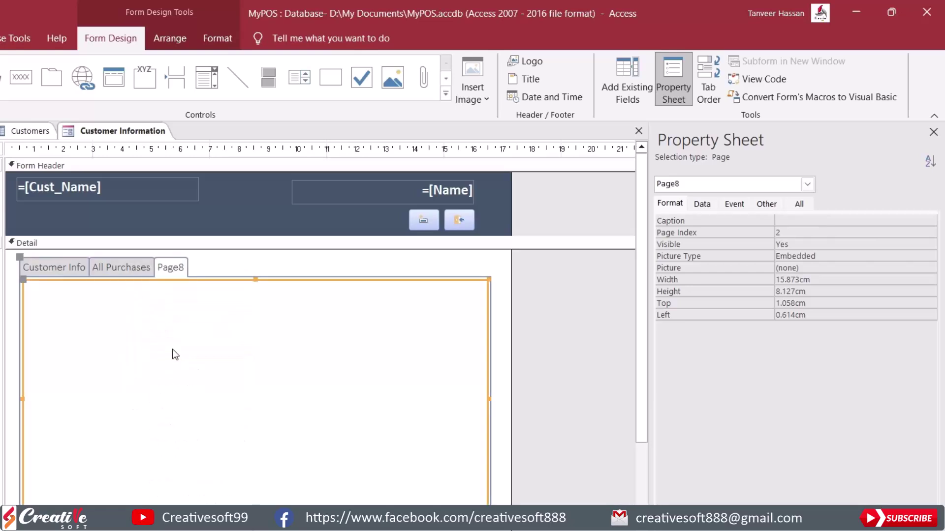
{"action": "left_click", "coordinate": [171, 266]}
{"action": "left_click", "coordinate": [793, 220]}
{"action": "type", "text": "All Payments"}
{"action": "key", "text": "Return"}
- Insert a fourth page in the tab control and caption it Running Balance
{"action": "right_click", "coordinate": [209, 270]}
{"action": "left_click", "coordinate": [250, 354]}
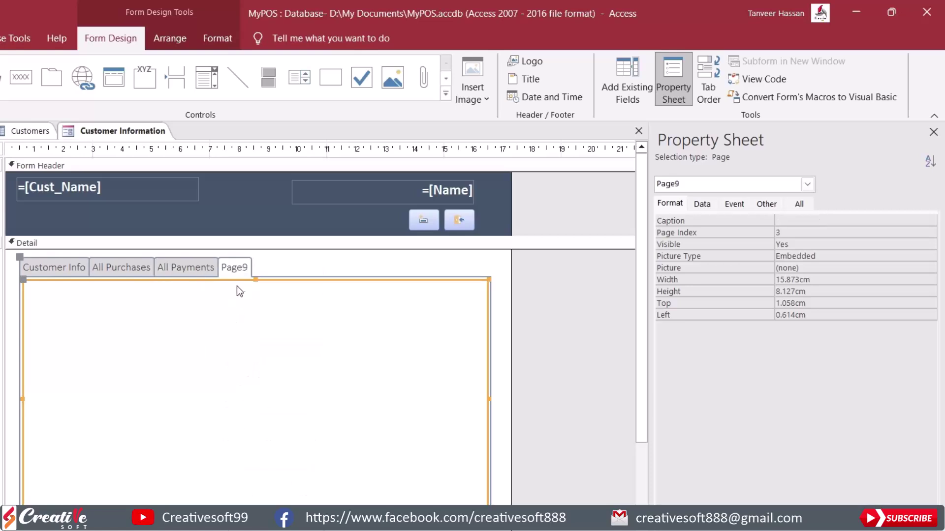
{"action": "left_click", "coordinate": [791, 220]}
{"action": "type", "text": "Running Balance"}
{"action": "left_click", "coordinate": [850, 233]}
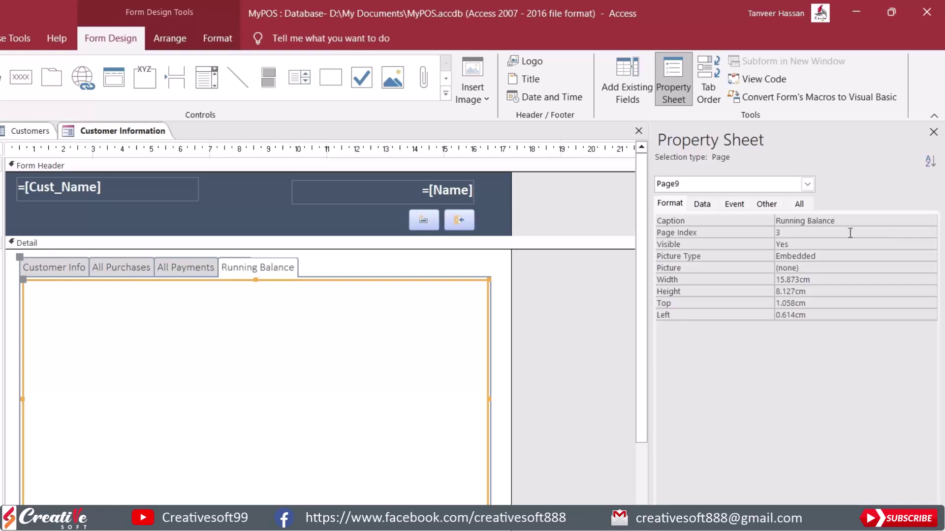
- Look through the tab control's pages and check the data properties of the Running Balance page
{"action": "left_click", "coordinate": [198, 270]}
{"action": "left_click", "coordinate": [142, 267]}
{"action": "left_click", "coordinate": [50, 266]}
{"action": "left_click", "coordinate": [106, 266]}
{"action": "left_click", "coordinate": [261, 267]}
{"action": "left_click", "coordinate": [703, 206]}
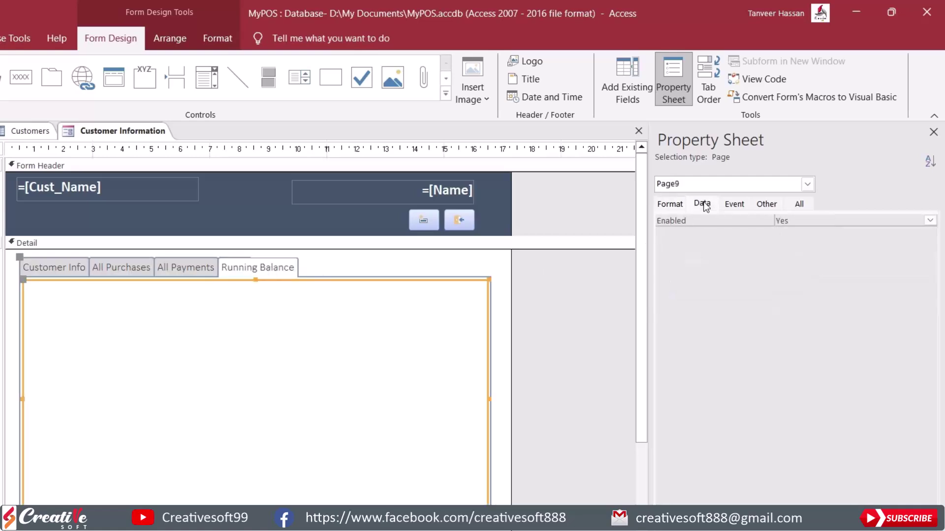
{"action": "left_click", "coordinate": [668, 204]}
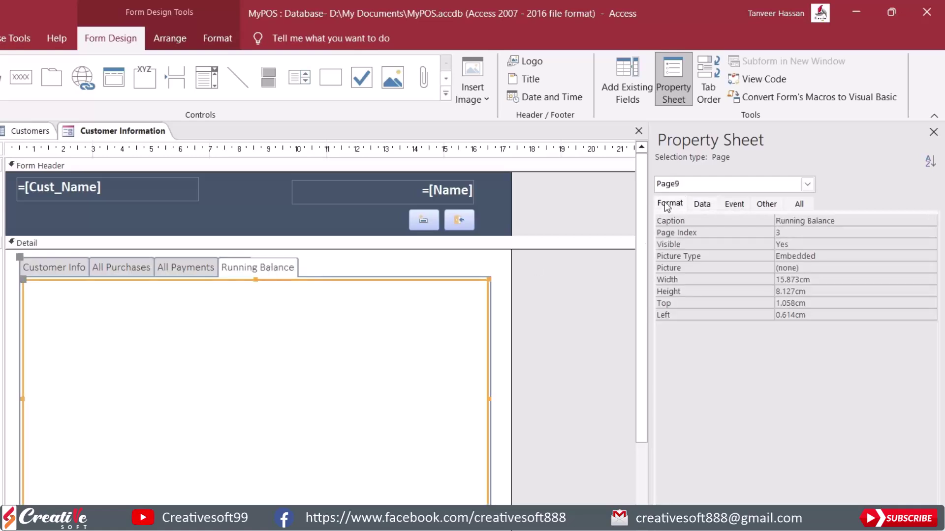
- Try the Buttons and None styles on the tab control and leave its style on Buttons
{"action": "left_click", "coordinate": [179, 255]}
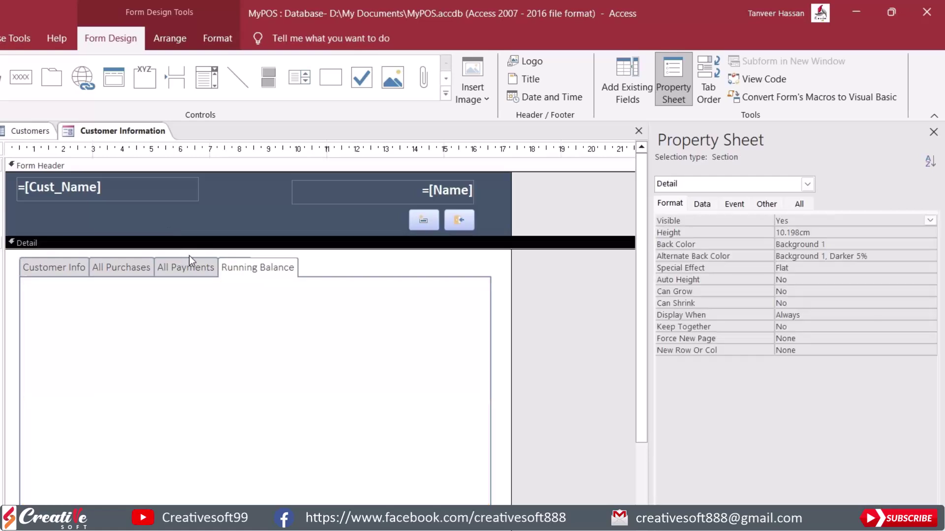
{"action": "left_click", "coordinate": [189, 255]}
{"action": "left_click", "coordinate": [802, 269]}
{"action": "left_click", "coordinate": [917, 268]}
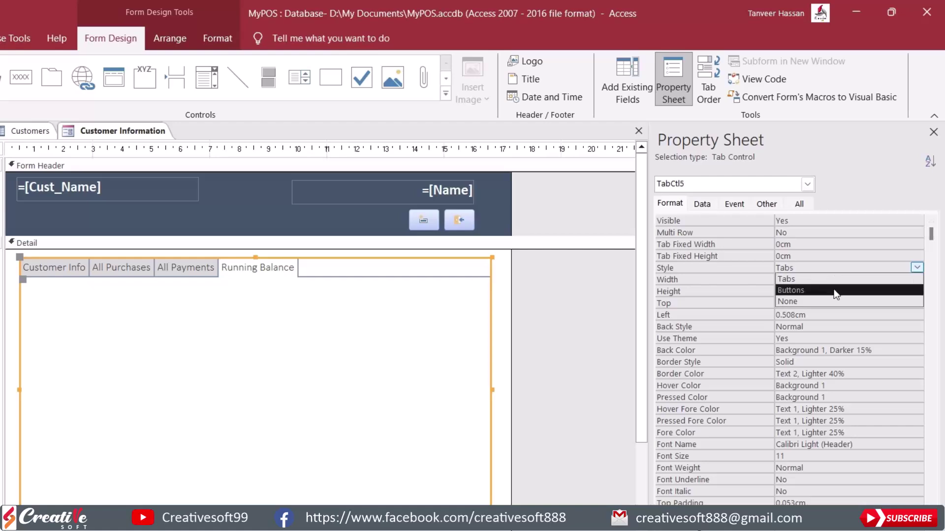
{"action": "left_click", "coordinate": [832, 290]}
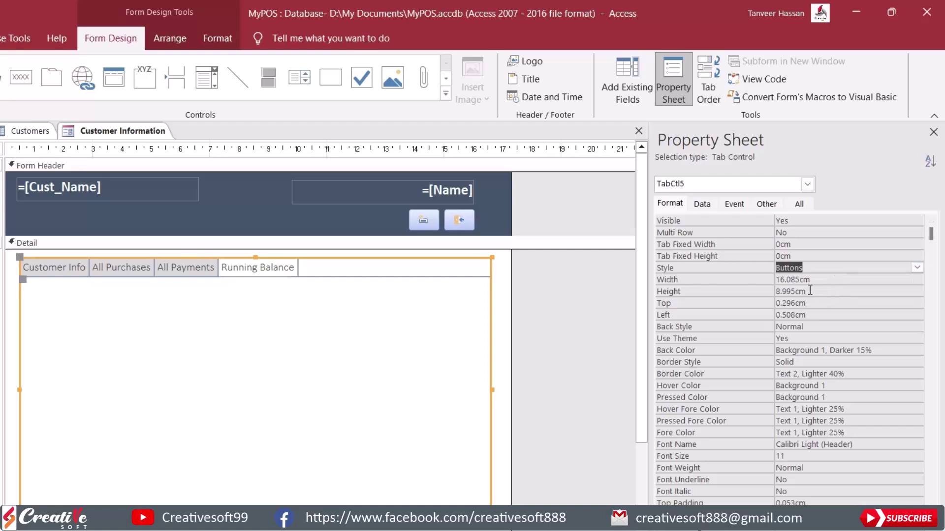
{"action": "left_click", "coordinate": [917, 267]}
{"action": "left_click", "coordinate": [795, 300]}
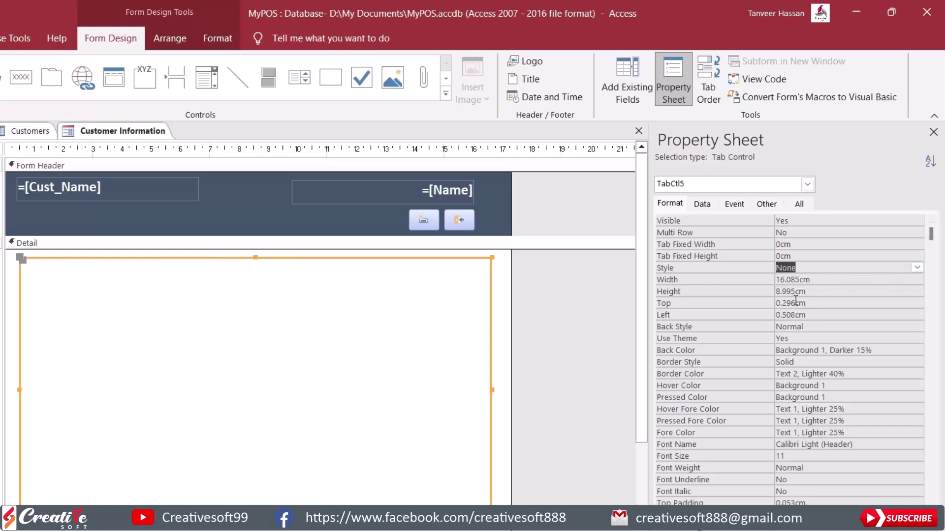
{"action": "left_click", "coordinate": [917, 269]}
{"action": "left_click", "coordinate": [819, 290]}
{"action": "left_click", "coordinate": [533, 284]}
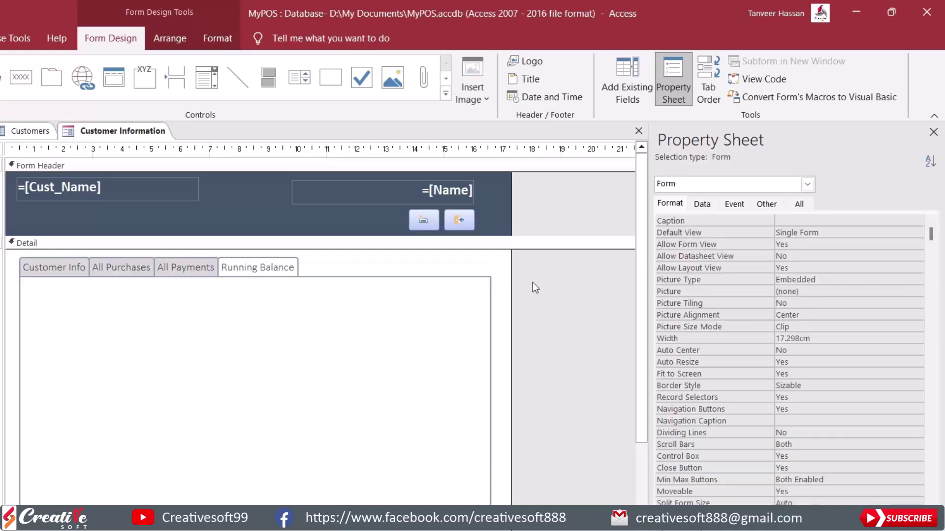
- Look through the pages of the tab control and set its style back to Tabs
{"action": "left_click", "coordinate": [169, 268]}
{"action": "left_click", "coordinate": [191, 266]}
{"action": "left_click", "coordinate": [123, 268]}
{"action": "left_click", "coordinate": [48, 271]}
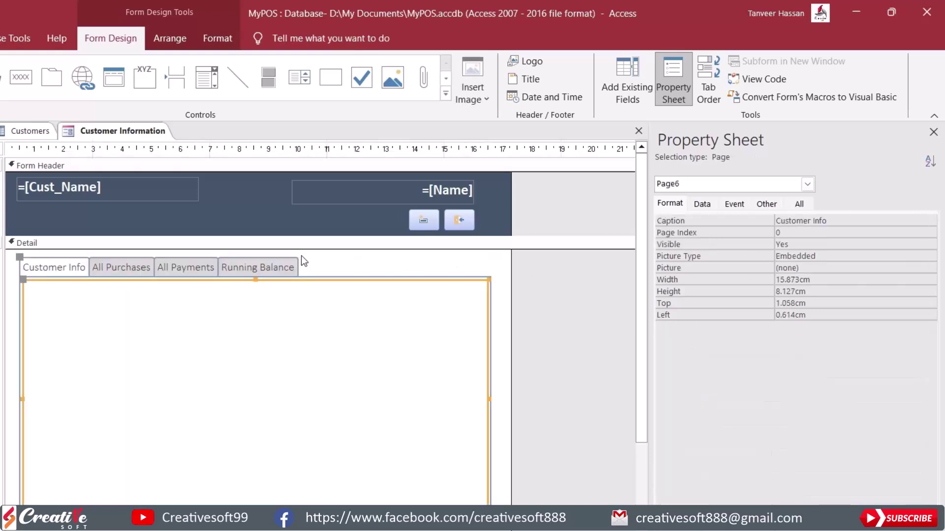
{"action": "left_click", "coordinate": [285, 256]}
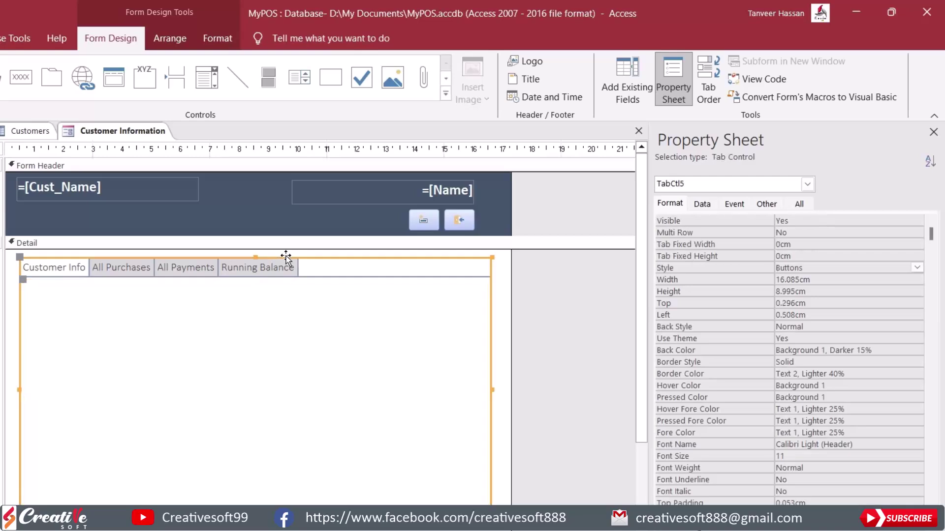
{"action": "left_click", "coordinate": [918, 267]}
{"action": "left_click", "coordinate": [802, 279]}
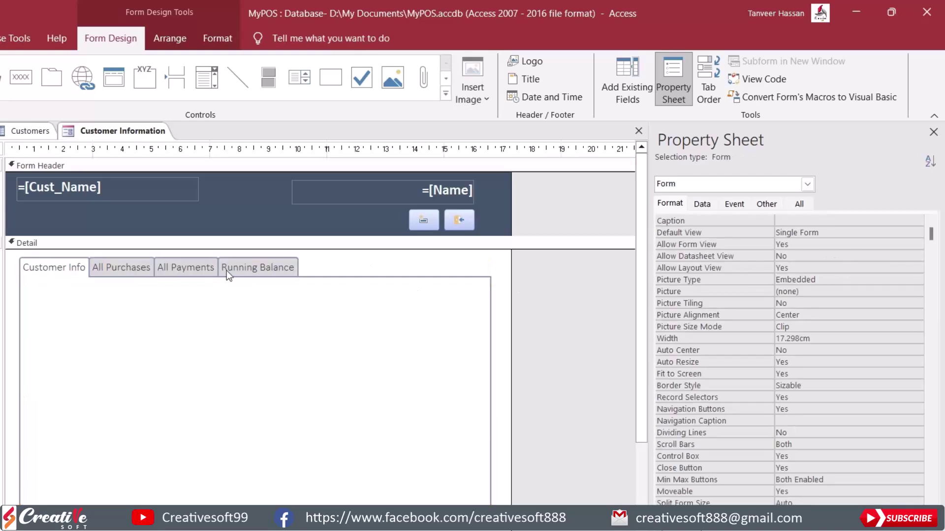
- Extend the tab control's lower edge slightly from the Customer Info page and show the list of available fields
{"action": "left_click", "coordinate": [243, 265]}
{"action": "left_click", "coordinate": [46, 264]}
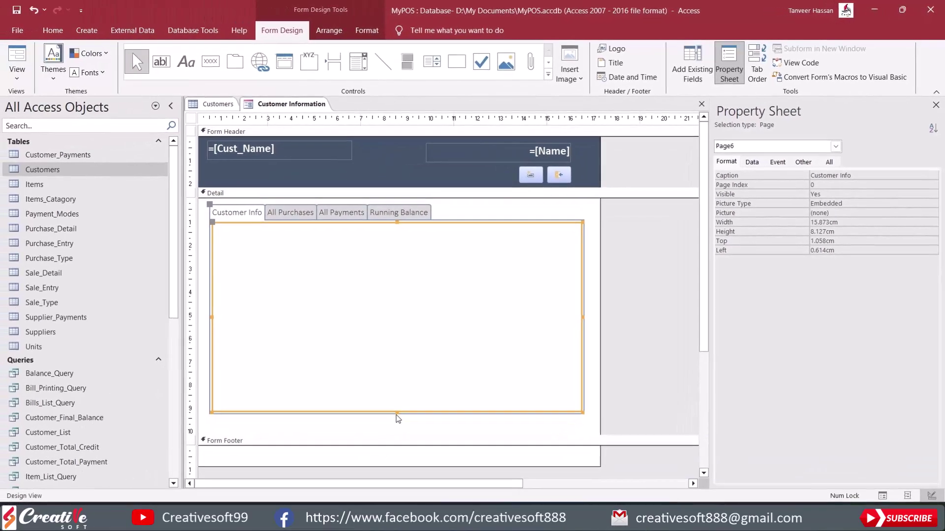
{"action": "left_click_drag", "start_coordinate": [398, 411], "coordinate": [403, 417]}
{"action": "left_click", "coordinate": [595, 285]}
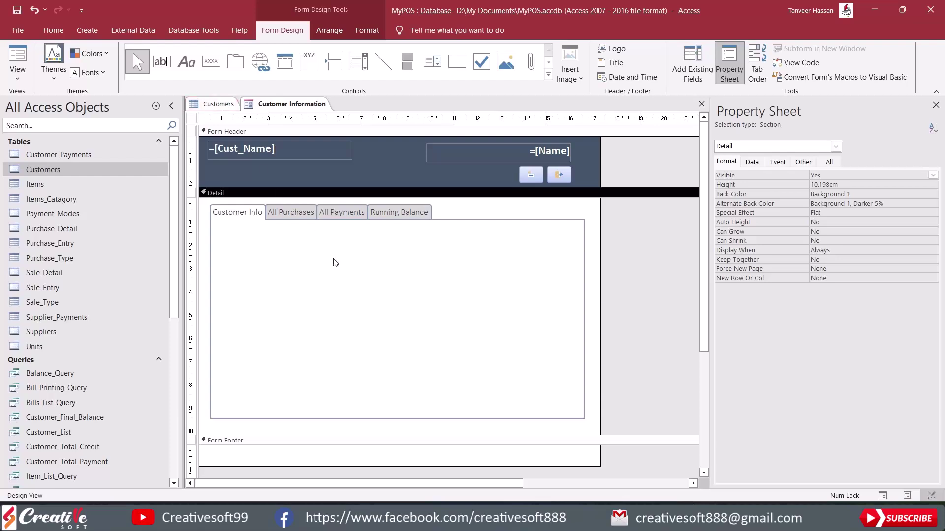
{"action": "left_click", "coordinate": [695, 59]}
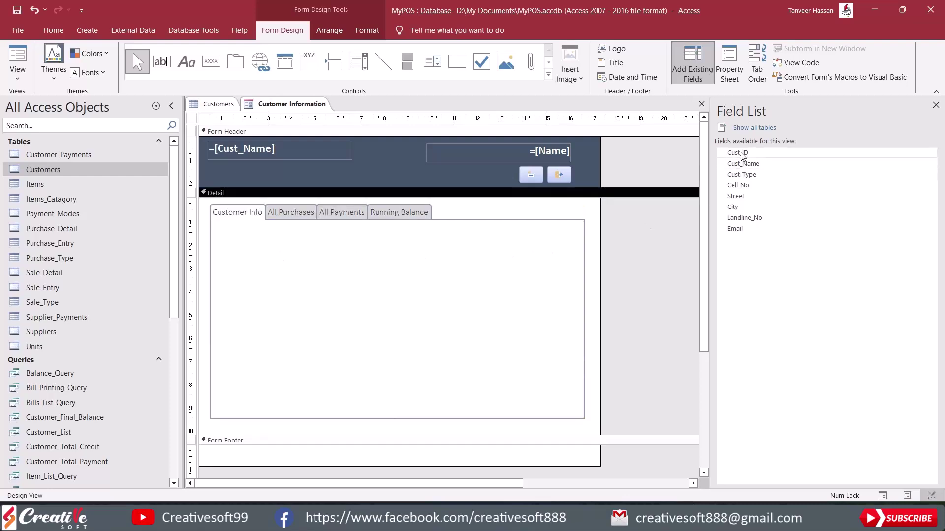
- Preview the form in Form View, browse through the customer records and return to Design View
{"action": "left_click", "coordinate": [17, 55]}
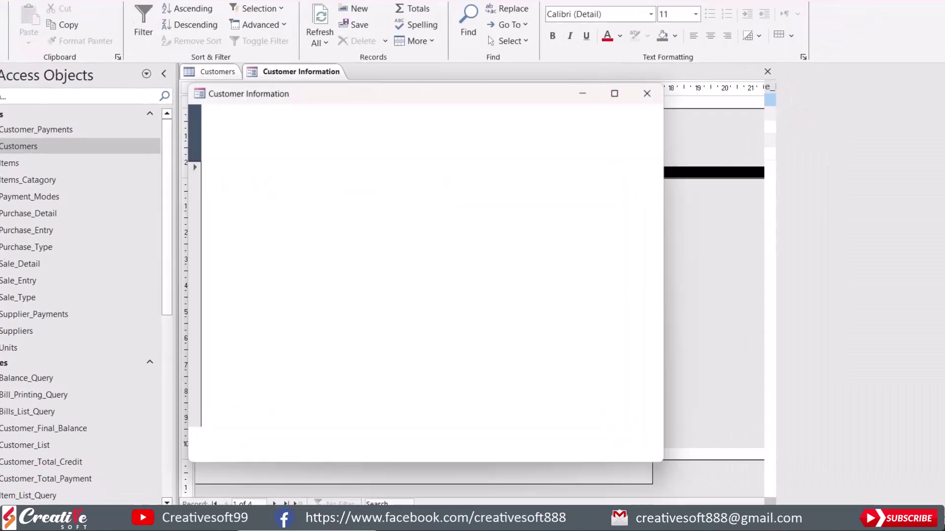
{"action": "left_click", "coordinate": [295, 492]}
{"action": "left_click", "coordinate": [295, 493]}
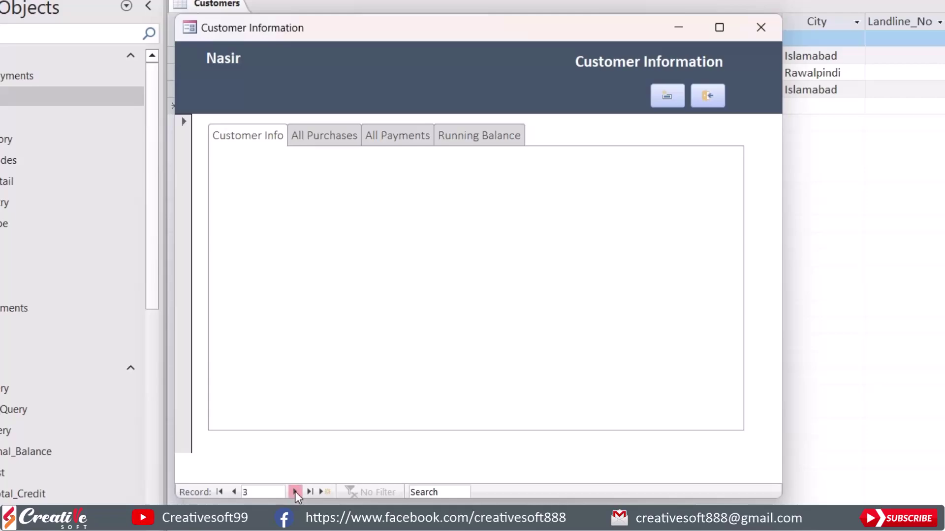
{"action": "left_click", "coordinate": [295, 492]}
{"action": "left_click", "coordinate": [295, 492]}
{"action": "left_click", "coordinate": [234, 492]}
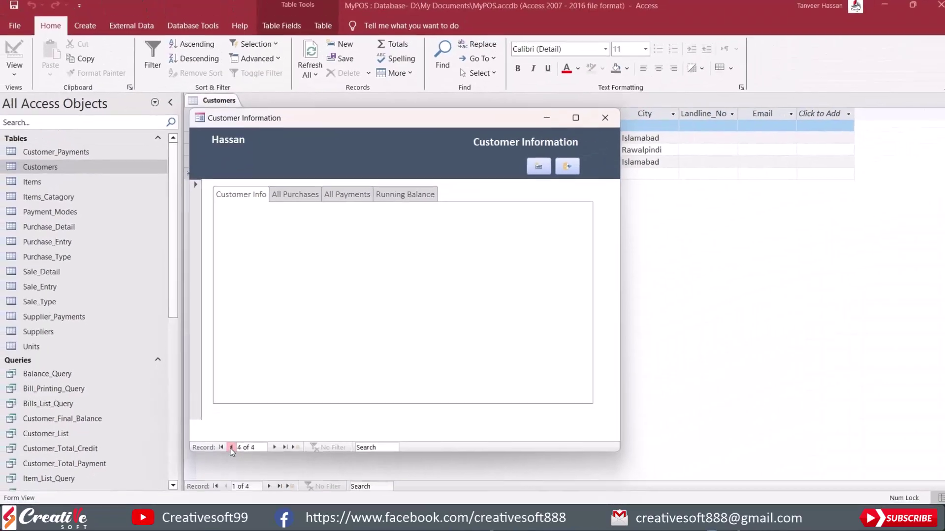
{"action": "left_click", "coordinate": [221, 448]}
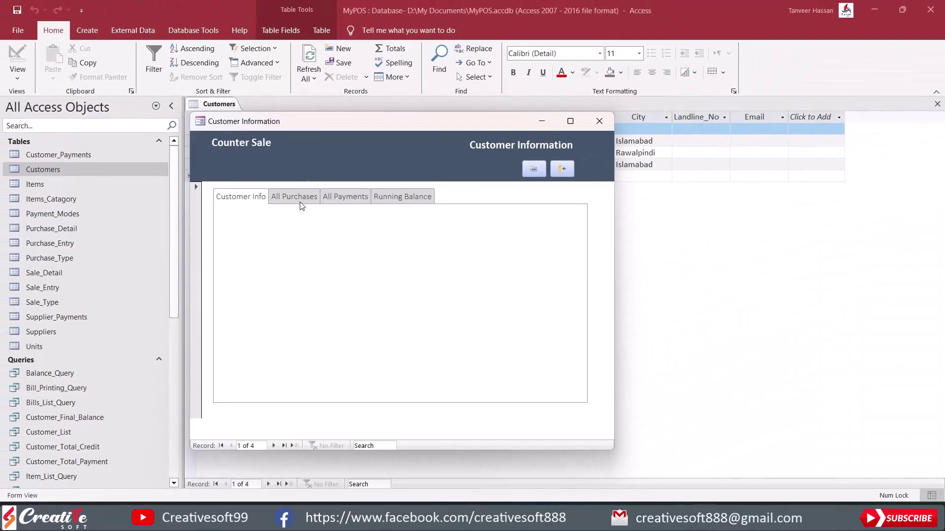
{"action": "right_click", "coordinate": [393, 155]}
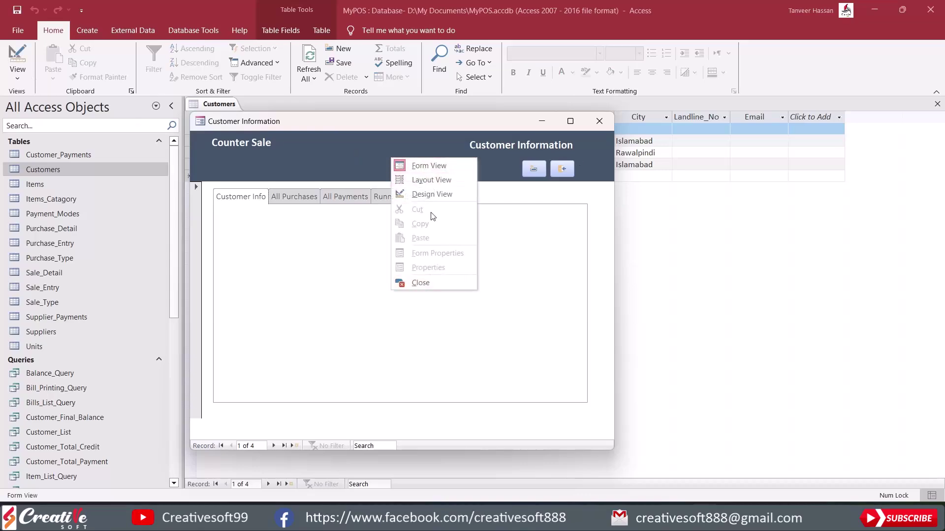
{"action": "left_click", "coordinate": [430, 195]}
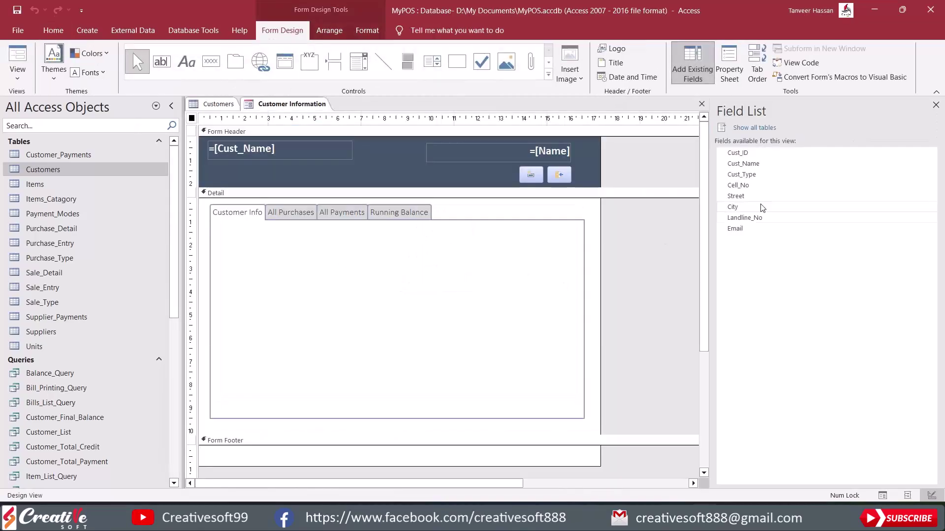
- Try placing the Cust_Name and Cust_Type fields on the Customer Info page and delete them
{"action": "left_click_drag", "start_coordinate": [743, 164], "coordinate": [258, 236]}
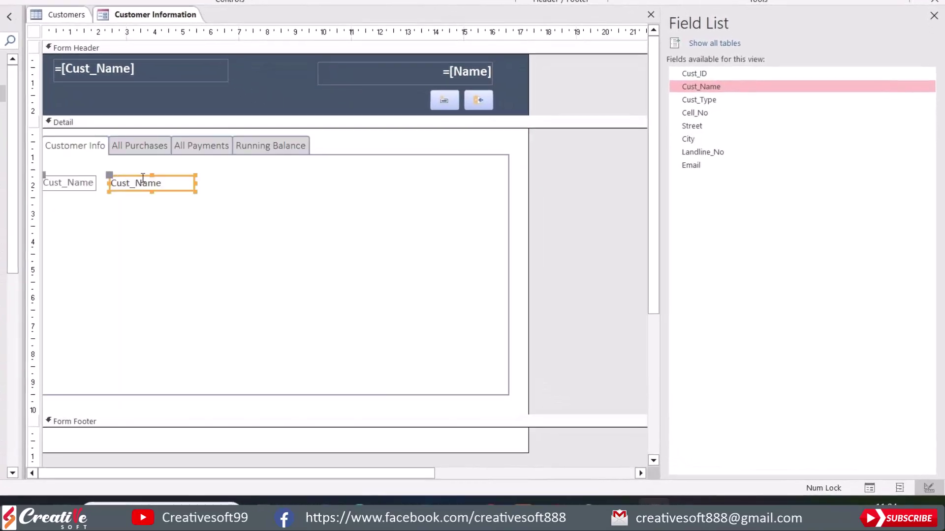
{"action": "left_click_drag", "start_coordinate": [143, 177], "coordinate": [154, 167]}
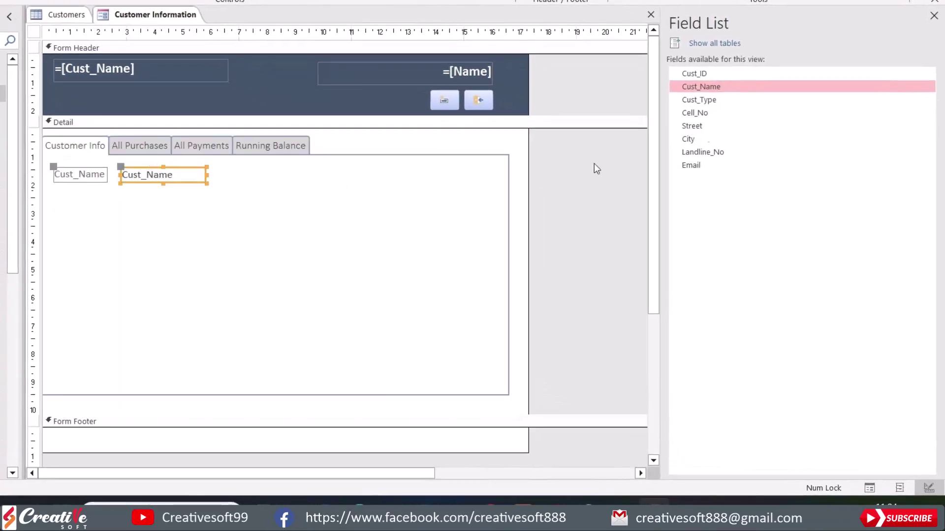
{"action": "left_click_drag", "start_coordinate": [698, 100], "coordinate": [135, 240]}
{"action": "key", "text": "Delete"}
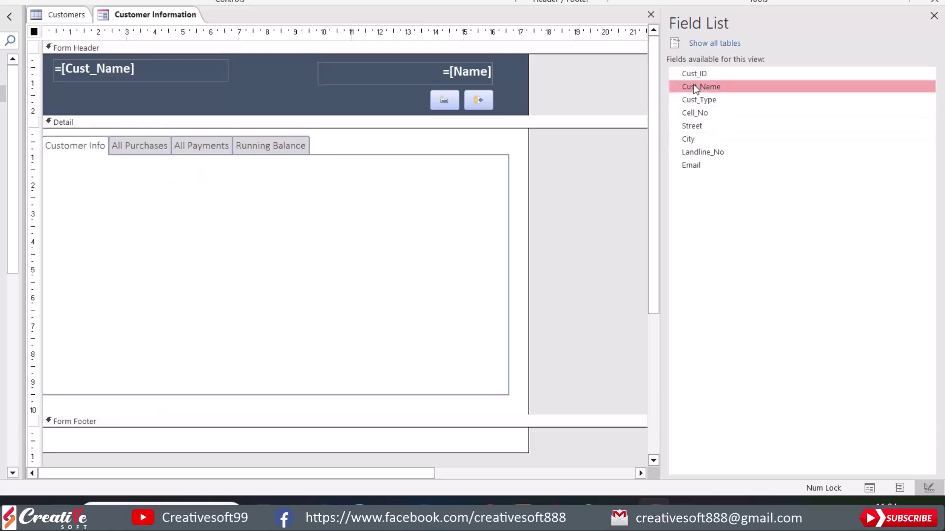
- Place the fields Cust_Name through Email on the Customer Info page and arrange them as a stacked layout near its upper-left corner
{"action": "left_click", "coordinate": [692, 166], "text": "shift"}
{"action": "left_click_drag", "start_coordinate": [694, 156], "coordinate": [173, 176]}
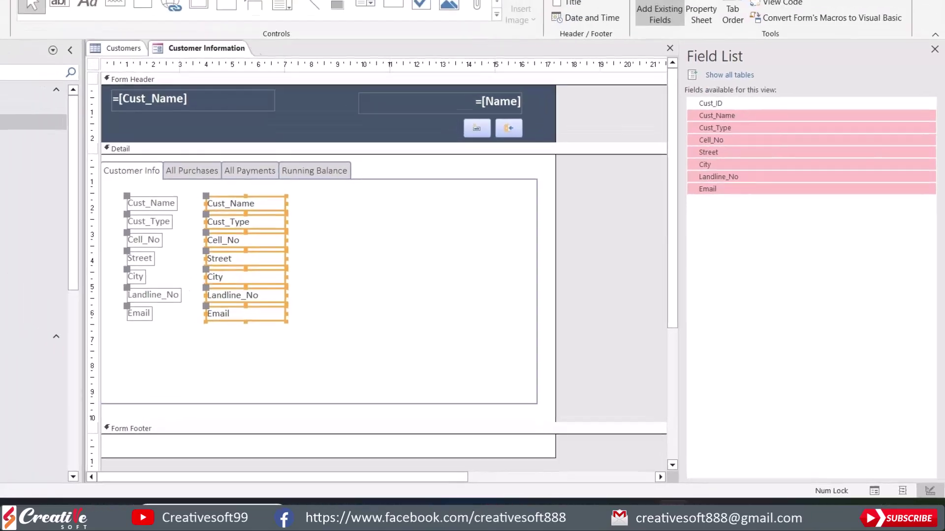
{"action": "left_click", "coordinate": [331, 30]}
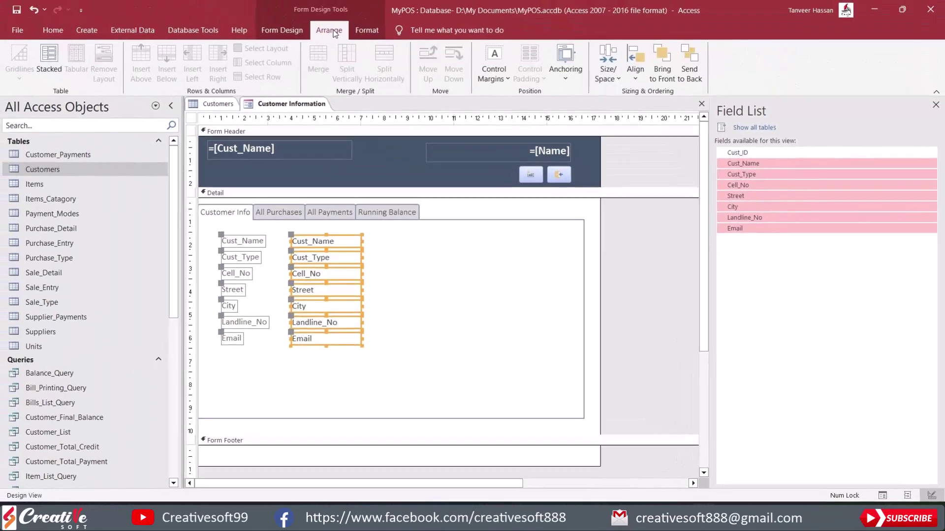
{"action": "left_click", "coordinate": [63, 58]}
{"action": "left_click_drag", "start_coordinate": [240, 243], "coordinate": [230, 234]}
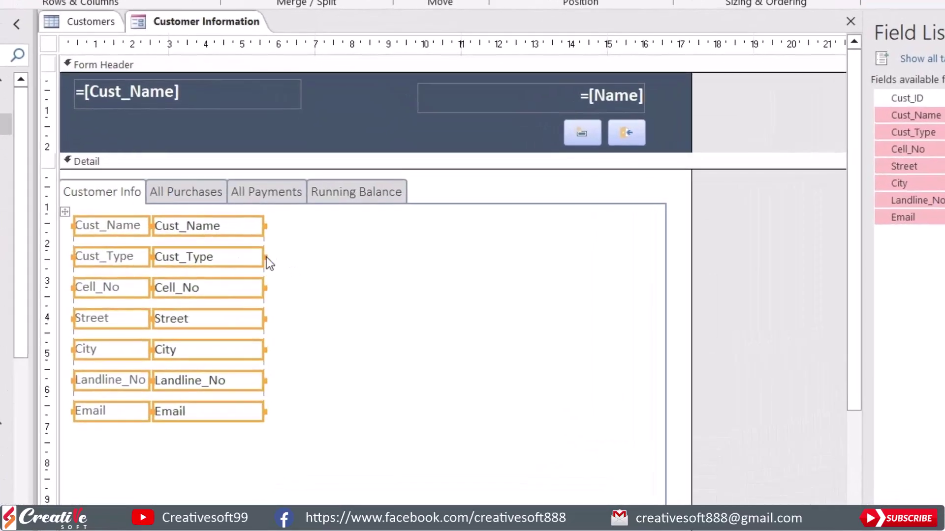
- Reword the labels of the Cust_Name and Cust_Type fields as "Customer Name:" and "Customer Type:"
{"action": "left_click", "coordinate": [267, 257]}
{"action": "left_click", "coordinate": [230, 258]}
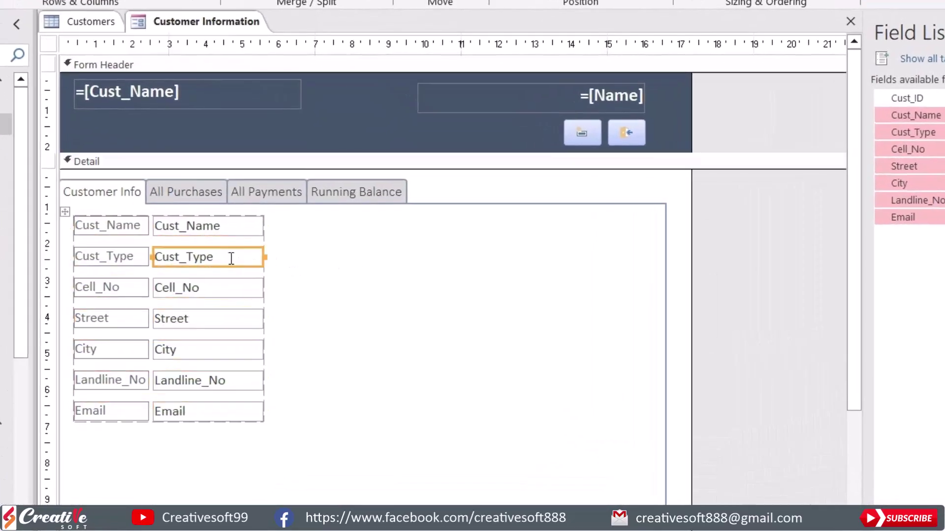
{"action": "left_click", "coordinate": [104, 226]}
{"action": "left_click", "coordinate": [105, 226]}
{"action": "key", "text": "BackSpace"}
{"action": "type", "text": "omer"}
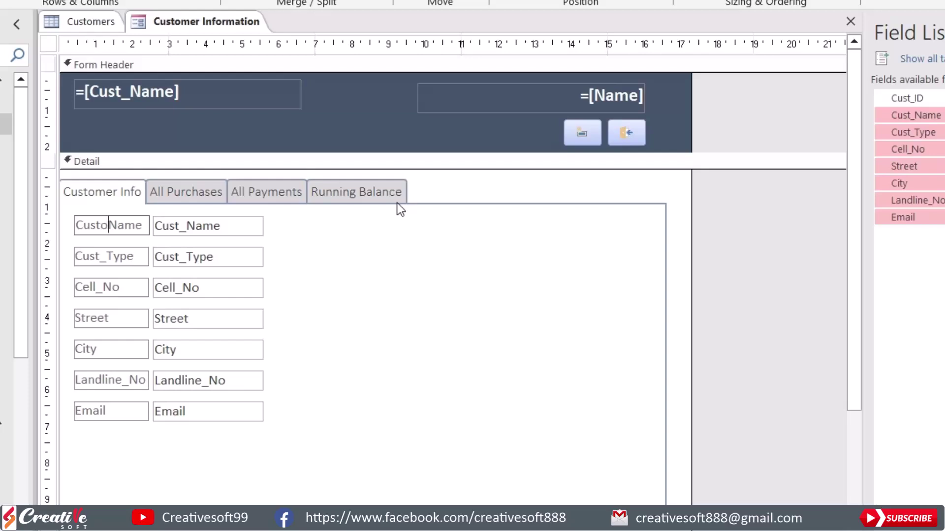
{"action": "left_click", "coordinate": [107, 257]}
{"action": "left_click", "coordinate": [107, 257]}
{"action": "key", "text": "BackSpace"}
{"action": "type", "text": "omer"}
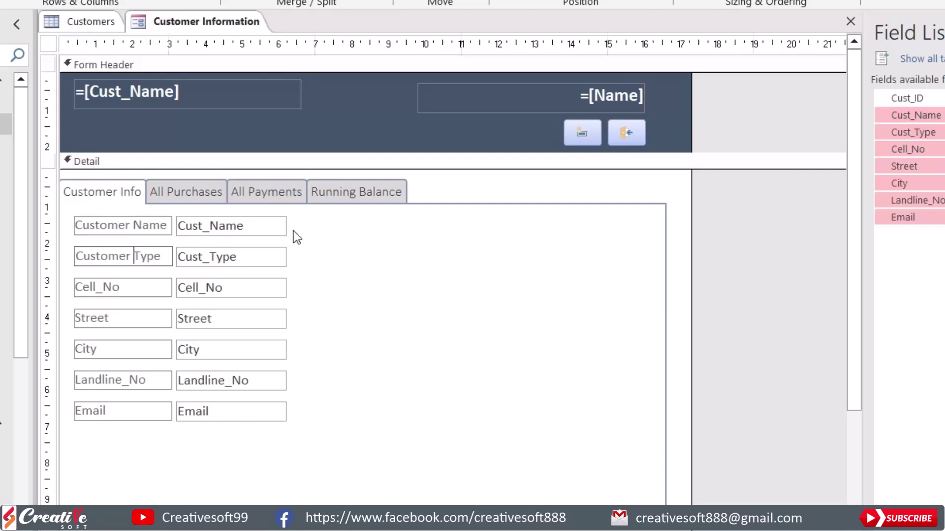
{"action": "key", "text": "F4"}
{"action": "type", "text": ":"}
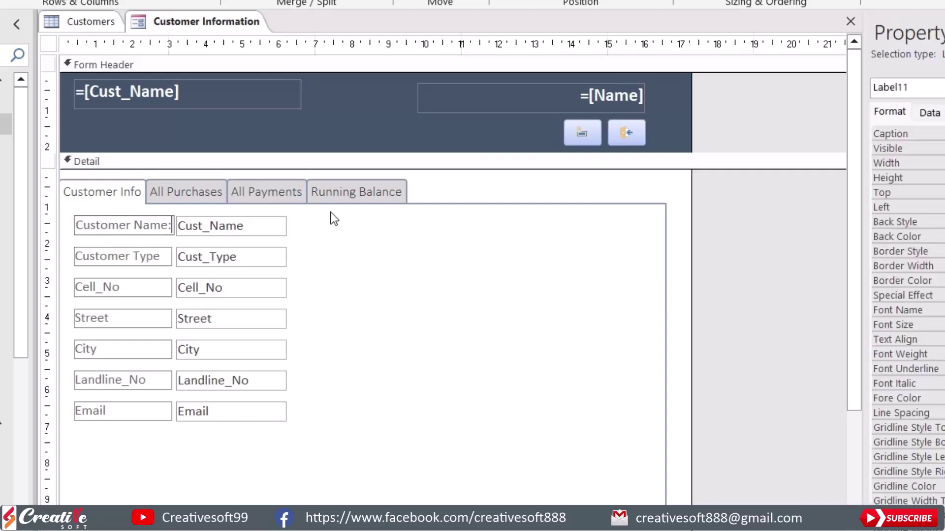
{"action": "left_click", "coordinate": [165, 256]}
{"action": "left_click", "coordinate": [165, 256]}
- Reword the labels of the Cell_No and Street fields as "Cell No:" and "Street No:"
{"action": "left_click", "coordinate": [152, 286]}
{"action": "left_click", "coordinate": [101, 287]}
{"action": "key", "text": "BackSpace"}
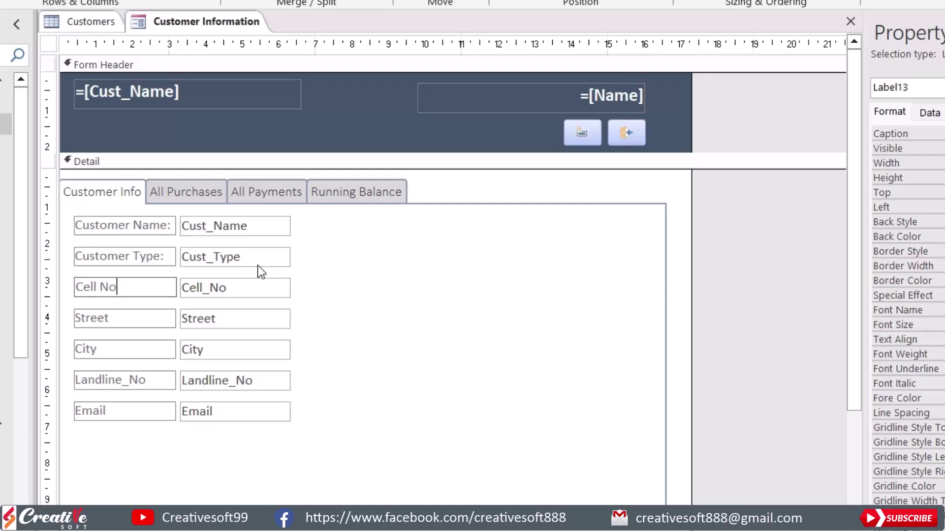
{"action": "left_click", "coordinate": [135, 320]}
{"action": "left_click", "coordinate": [121, 319]}
{"action": "type", "text": "No."}
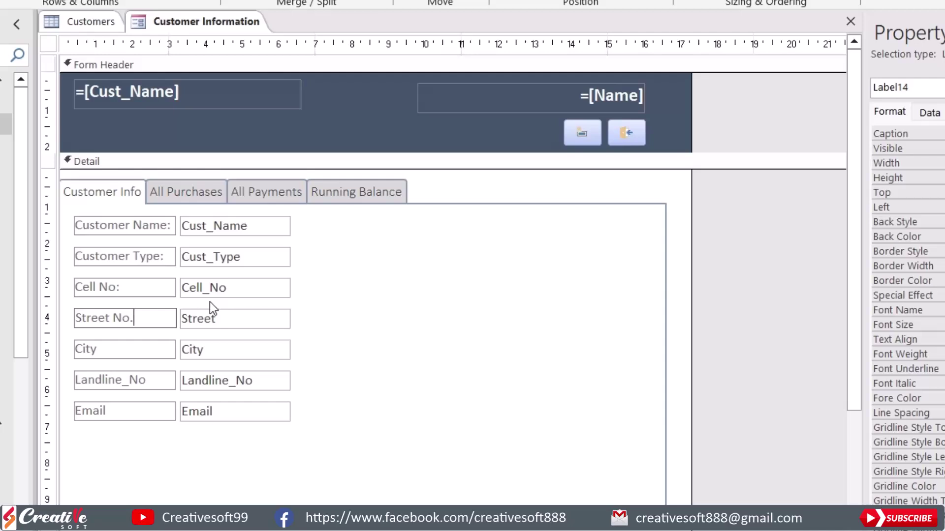
{"action": "key", "text": "BackSpace"}
{"action": "type", "text": ":"}
- Reword the labels of the City, Landline_No and Email fields as "City:", "Landline No:" and "Email:"
{"action": "left_click", "coordinate": [121, 347]}
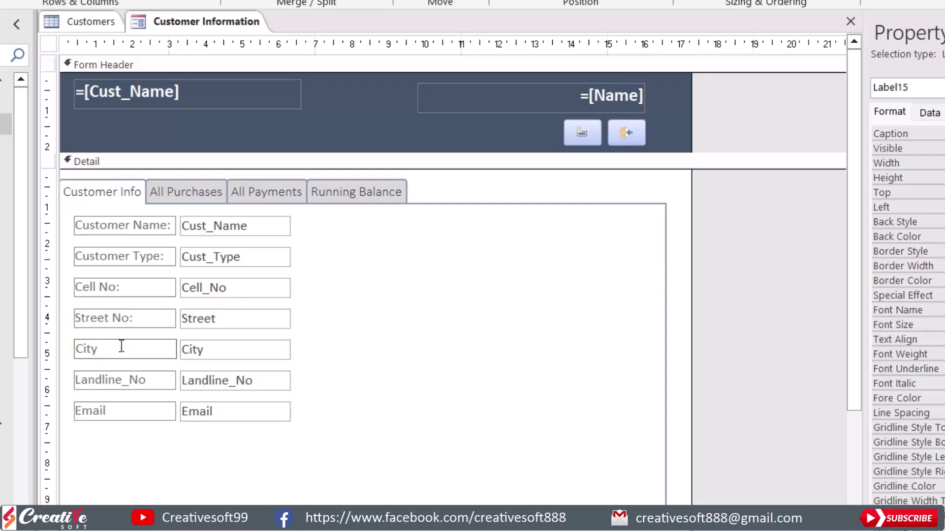
{"action": "type", "text": ":"}
{"action": "left_click", "coordinate": [128, 380]}
{"action": "left_click", "coordinate": [129, 380]}
{"action": "key", "text": "BackSpace"}
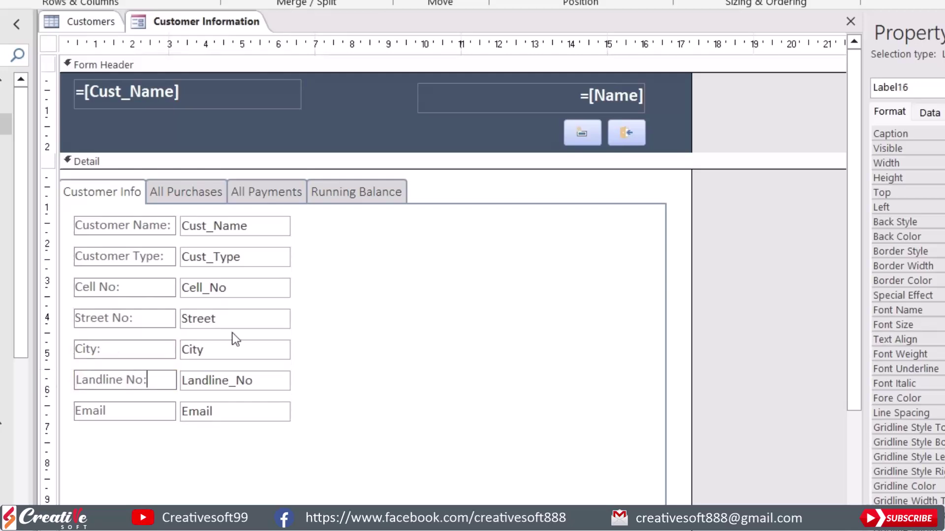
{"action": "left_click", "coordinate": [111, 410]}
{"action": "left_click", "coordinate": [110, 410]}
{"action": "type", "text": ":"}
{"action": "left_click", "coordinate": [466, 366]}
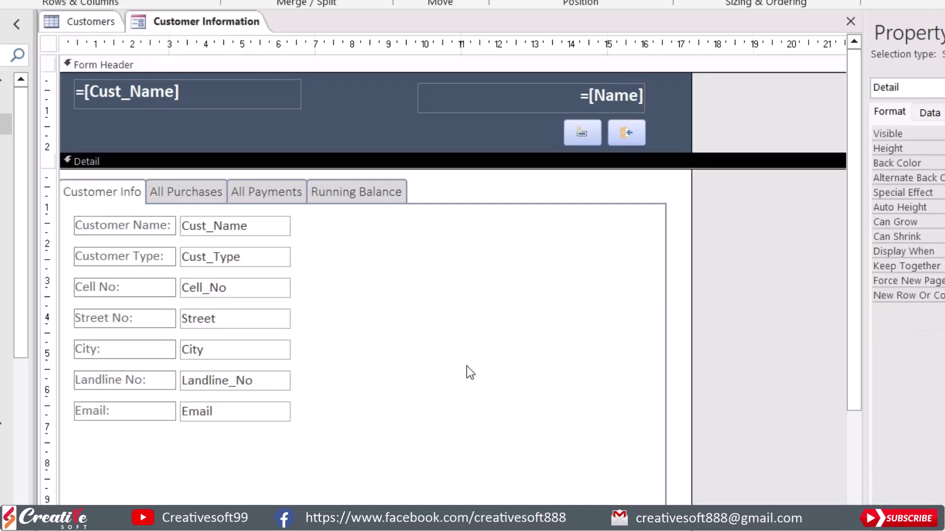
{"action": "left_click", "coordinate": [274, 220]}
{"action": "left_click", "coordinate": [292, 225]}
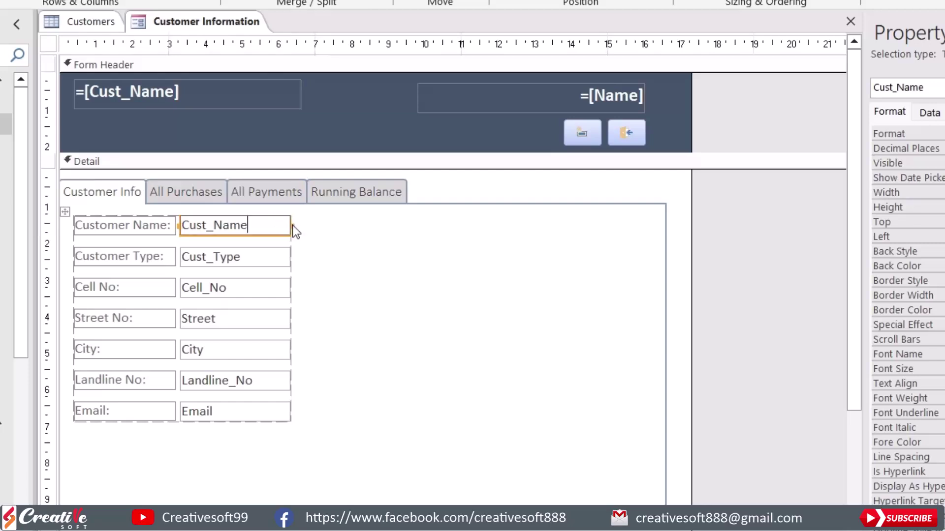
{"action": "left_click", "coordinate": [315, 230]}
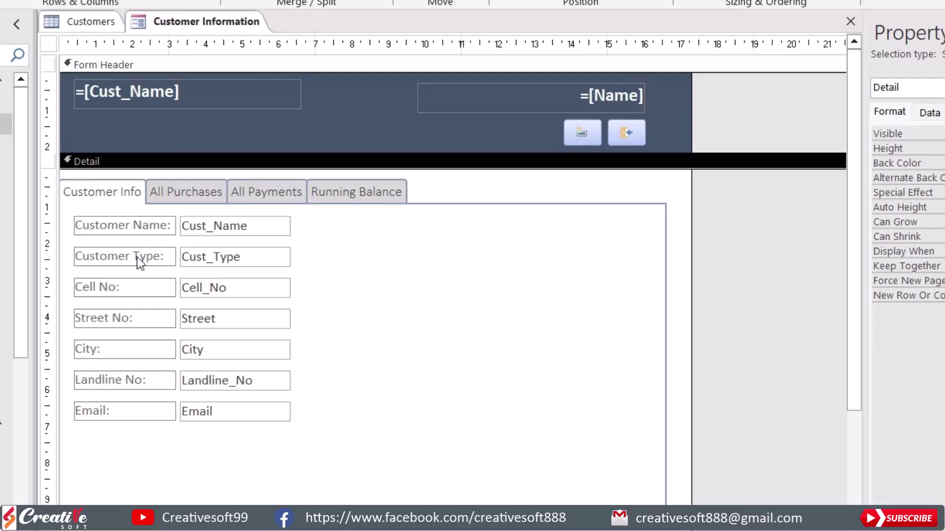
- Rearrange the layout so Cell No sits beside Customer Type, City beside Street No, and Email beside Landline No in the fourth row
{"action": "left_click", "coordinate": [113, 287]}
{"action": "left_click_drag", "start_coordinate": [112, 287], "coordinate": [291, 254]}
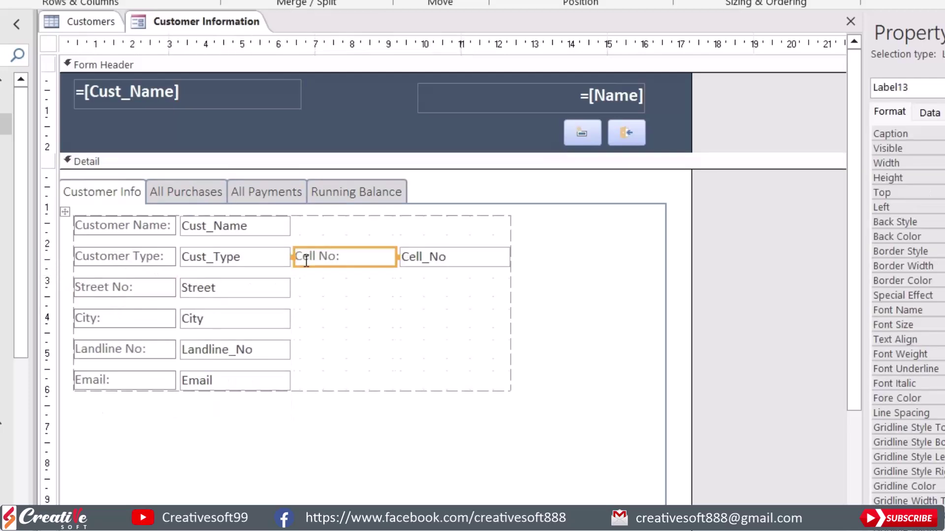
{"action": "left_click_drag", "start_coordinate": [93, 321], "coordinate": [300, 286]}
{"action": "left_click_drag", "start_coordinate": [132, 346], "coordinate": [133, 315]}
{"action": "left_click_drag", "start_coordinate": [123, 384], "coordinate": [321, 324]}
- Delete the two empty rows beneath the Landline No row of the layout
{"action": "right_click", "coordinate": [143, 350]}
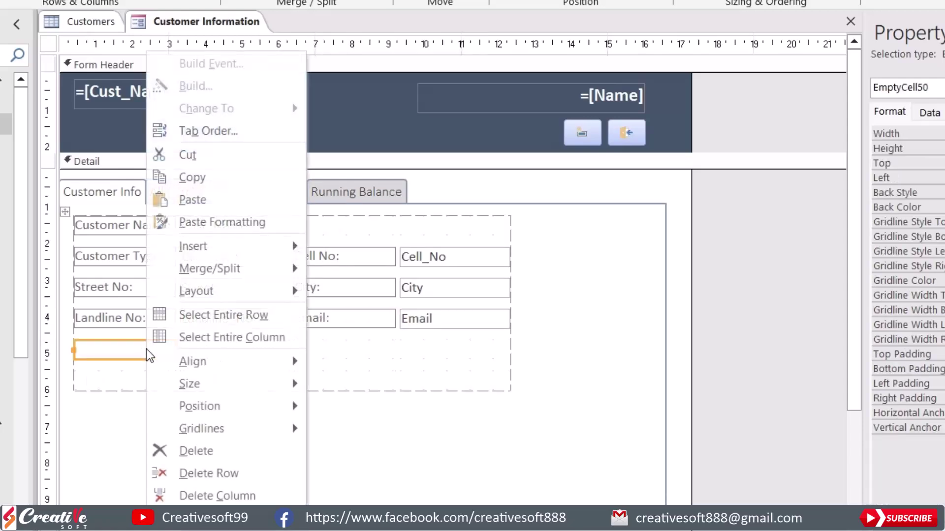
{"action": "left_click", "coordinate": [212, 475]}
{"action": "right_click", "coordinate": [131, 351]}
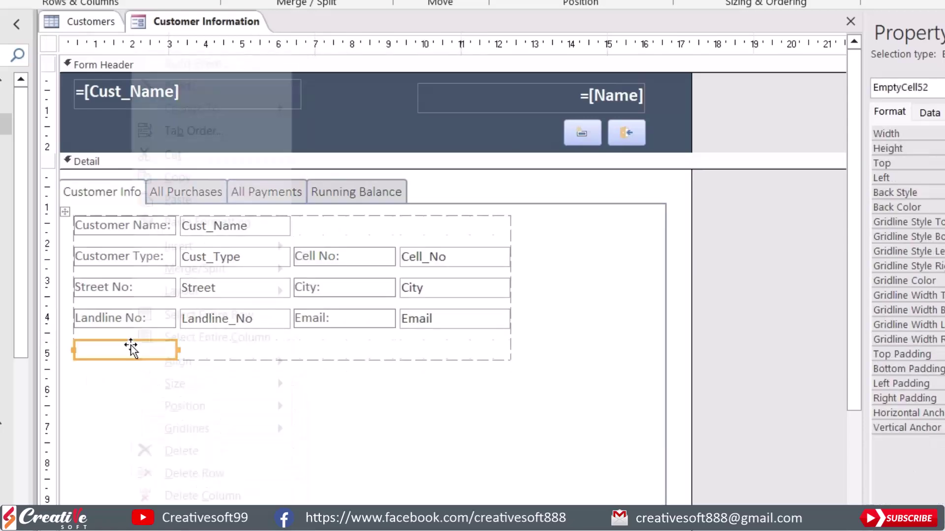
{"action": "left_click", "coordinate": [195, 472]}
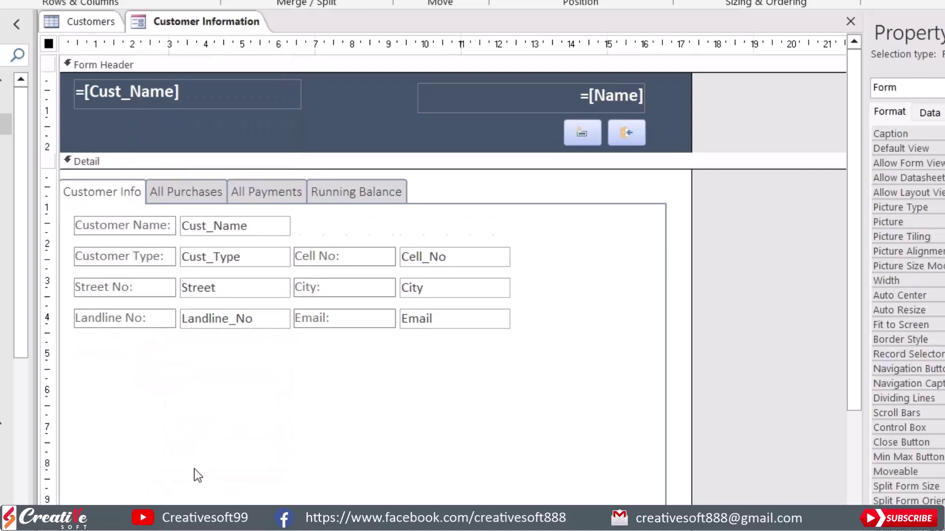
- Merge the Cust_Name text box with the empty cells beside it so it spans the rest of its row
{"action": "left_click", "coordinate": [240, 223]}
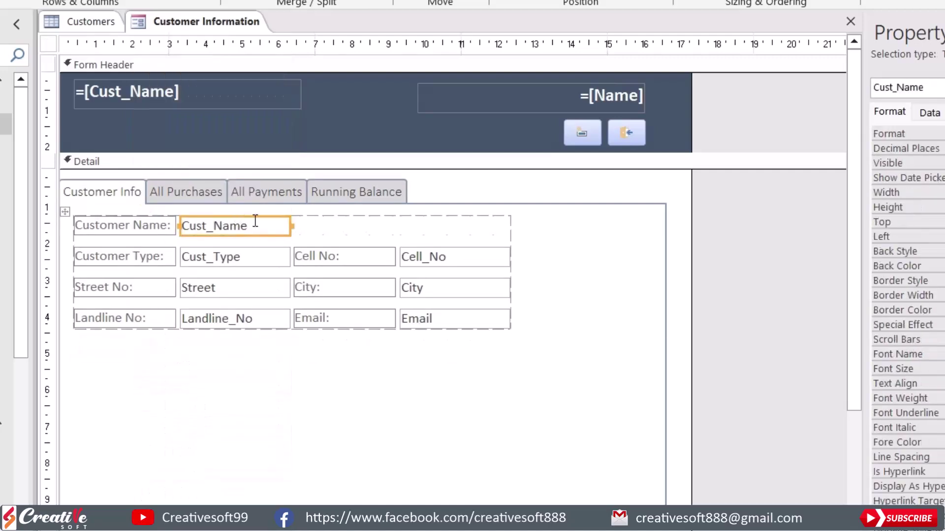
{"action": "left_click", "coordinate": [341, 228], "text": "ctrl"}
{"action": "right_click", "coordinate": [444, 226]}
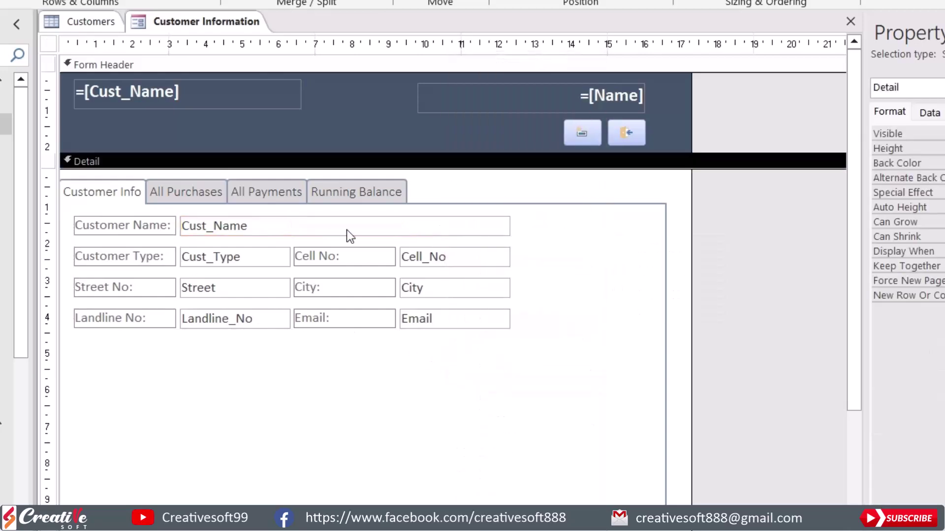
- Right-align the text of the Cell No, City and Email labels
{"action": "left_click", "coordinate": [243, 263]}
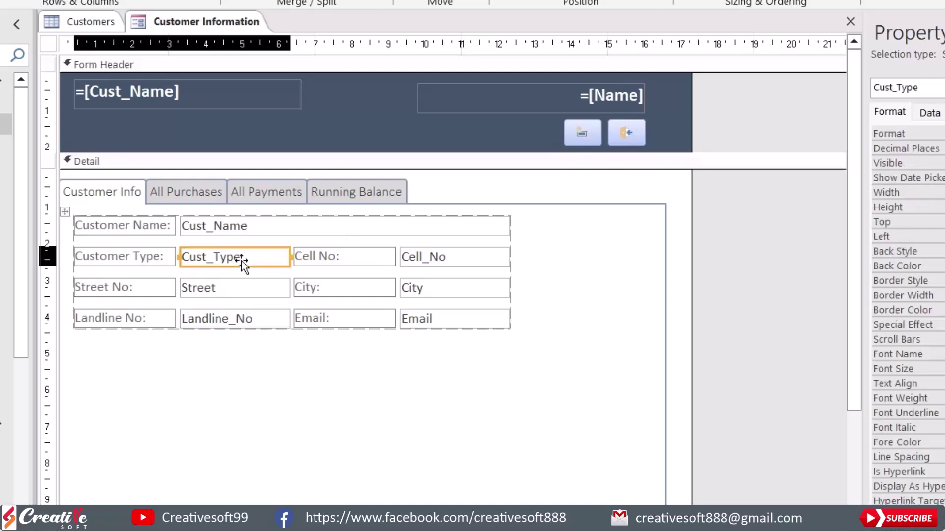
{"action": "left_click", "coordinate": [329, 261]}
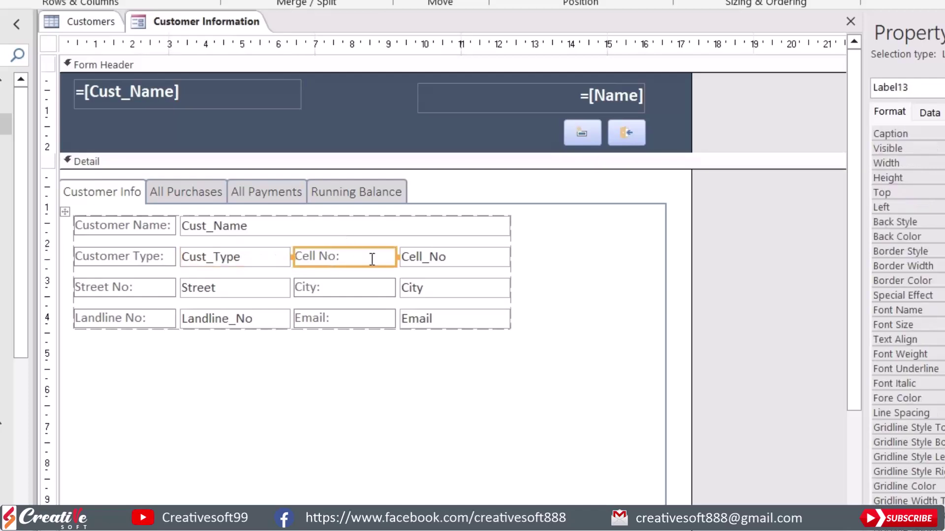
{"action": "left_click", "coordinate": [230, 288]}
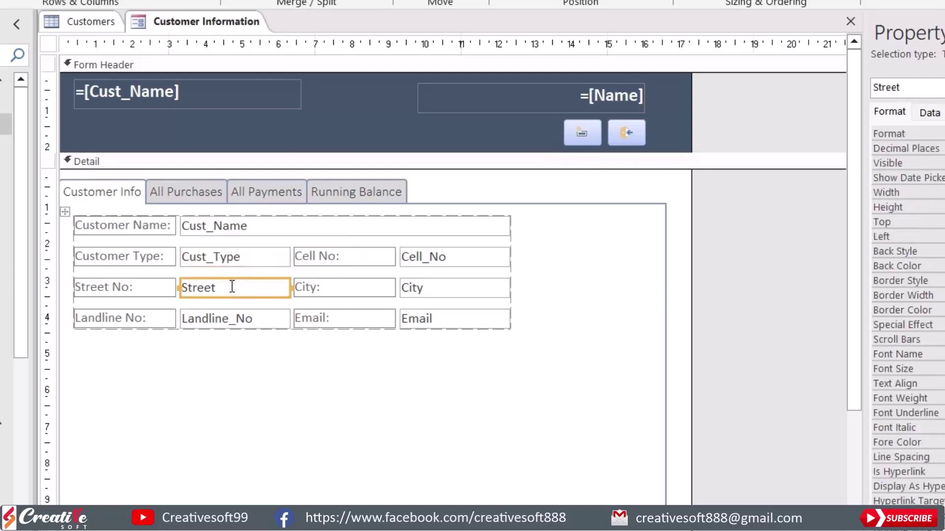
{"action": "left_click", "coordinate": [345, 287]}
{"action": "left_click", "coordinate": [346, 256]}
{"action": "left_click", "coordinate": [345, 291], "text": "shift"}
{"action": "left_click", "coordinate": [344, 319], "text": "shift"}
{"action": "key", "text": "ctrl+r"}
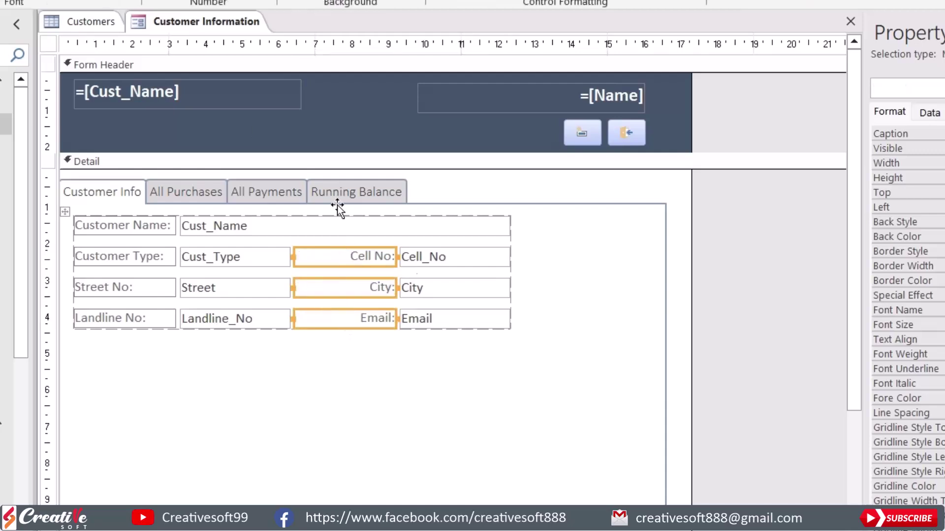
{"action": "left_click", "coordinate": [567, 319]}
- Right-align the text of the Customer Name, Customer Type, Street No and Landline No labels
{"action": "left_click", "coordinate": [122, 225]}
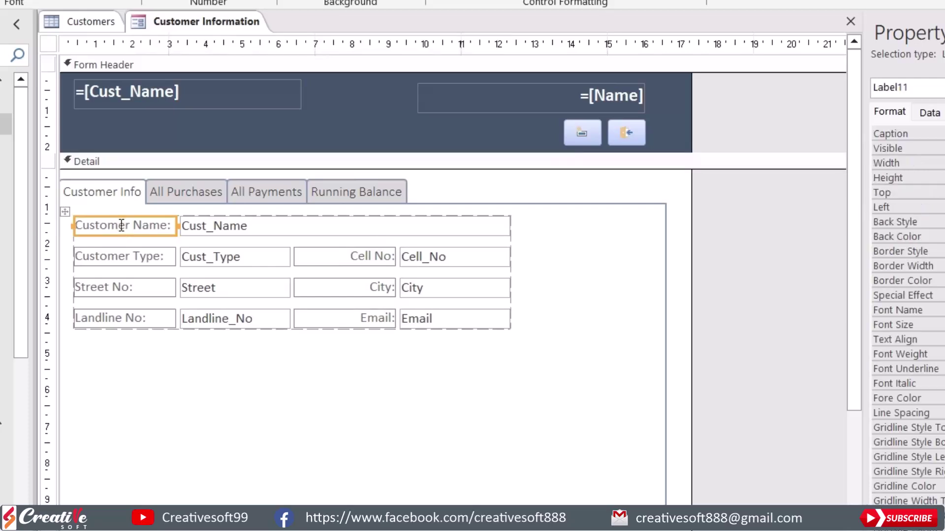
{"action": "left_click", "coordinate": [124, 256], "text": "shift"}
{"action": "left_click", "coordinate": [124, 288], "text": "shift"}
{"action": "left_click", "coordinate": [124, 319], "text": "shift"}
{"action": "key", "text": "ctrl+r"}
{"action": "left_click", "coordinate": [405, 402]}
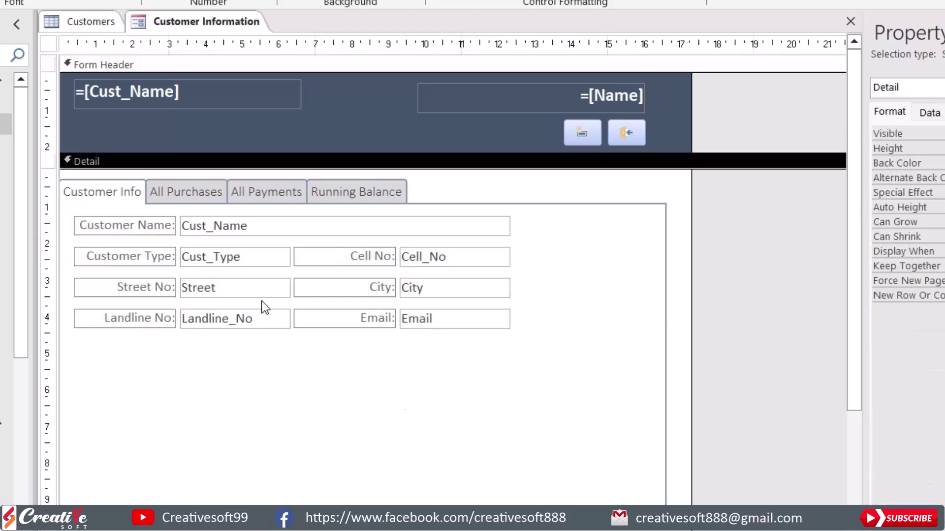
- Widen the column holding Cust_Type, Street and Landline_No to about 6 cm so the layout nearly fills the page width
{"action": "left_click", "coordinate": [238, 286]}
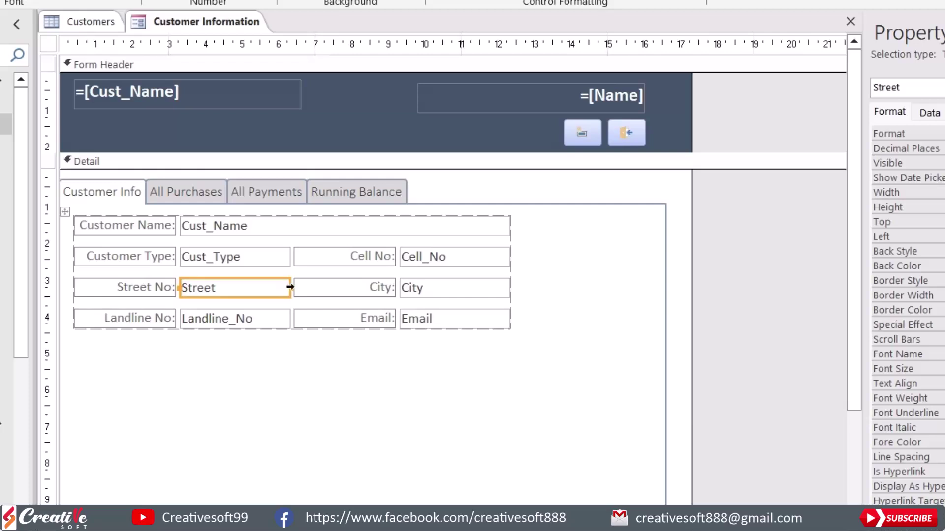
{"action": "left_click_drag", "start_coordinate": [290, 287], "coordinate": [356, 286]}
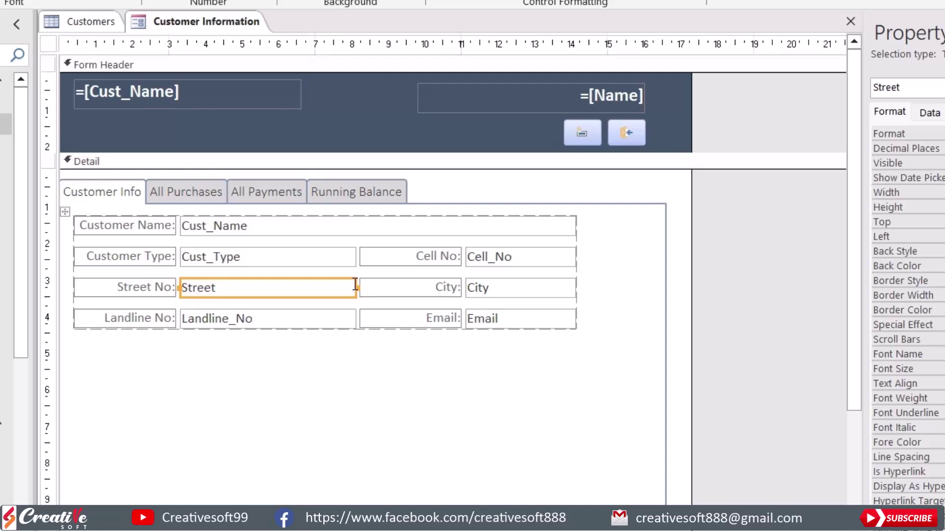
{"action": "left_click_drag", "start_coordinate": [357, 286], "coordinate": [406, 286]}
{"action": "left_click", "coordinate": [292, 318]}
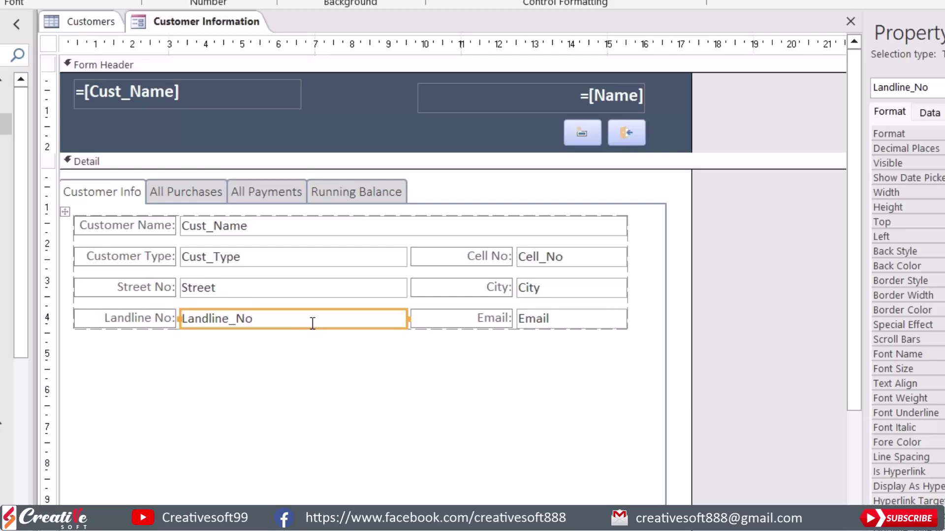
{"action": "left_click", "coordinate": [320, 387]}
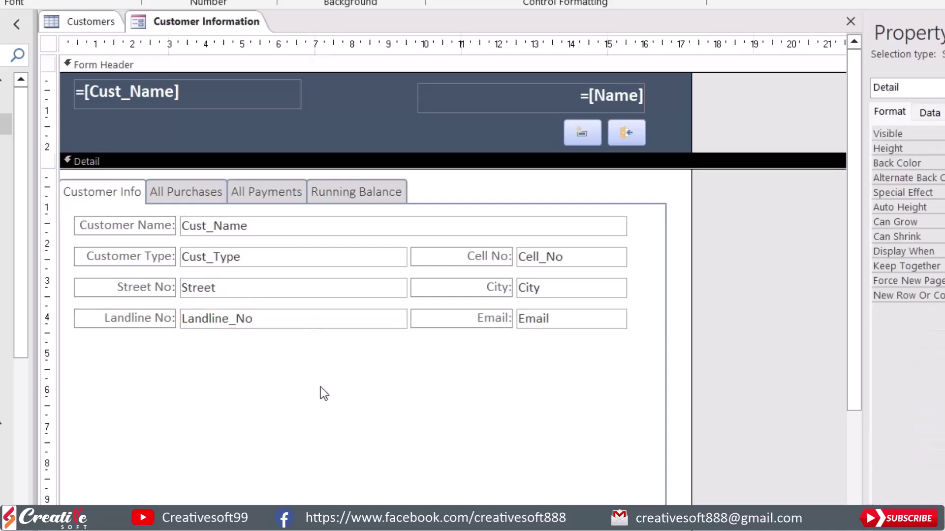
- Select the whole customer field layout and set its control padding to Narrow
{"action": "left_click", "coordinate": [105, 219]}
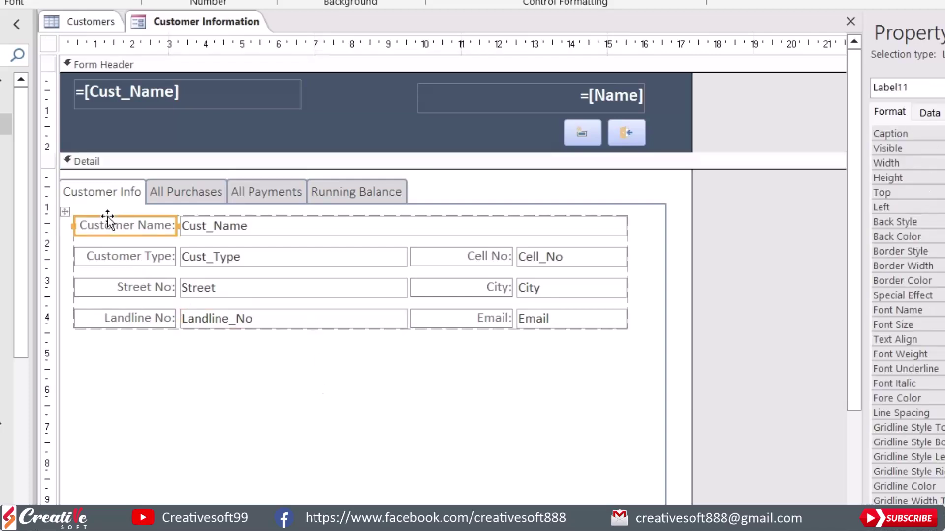
{"action": "left_click", "coordinate": [65, 211]}
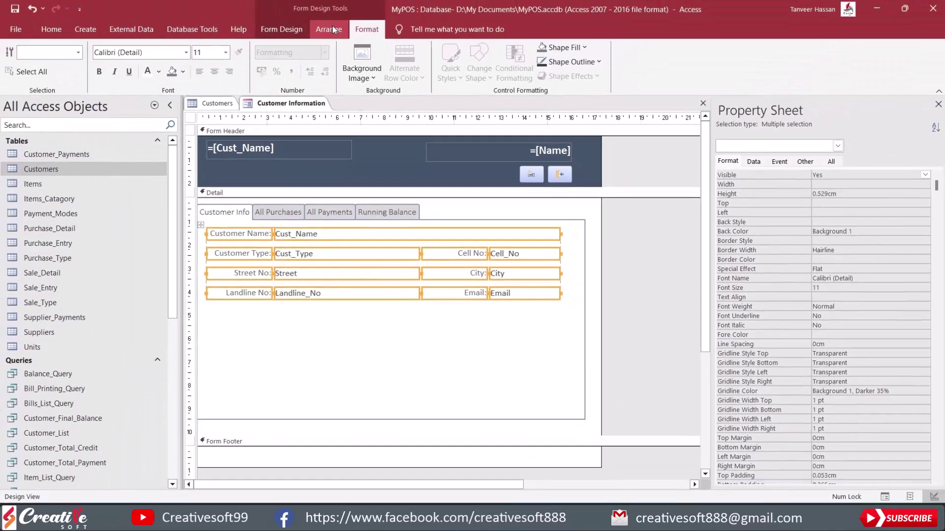
{"action": "left_click", "coordinate": [333, 29]}
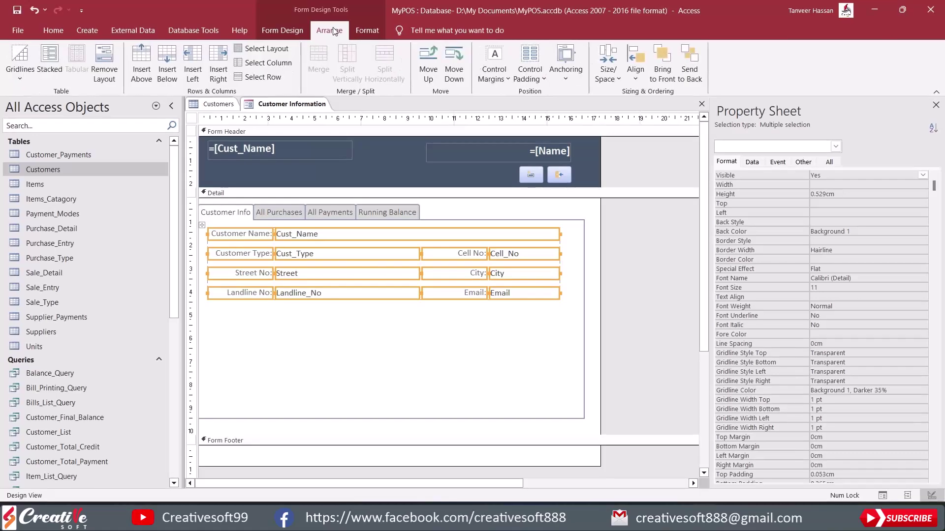
{"action": "left_click", "coordinate": [530, 72]}
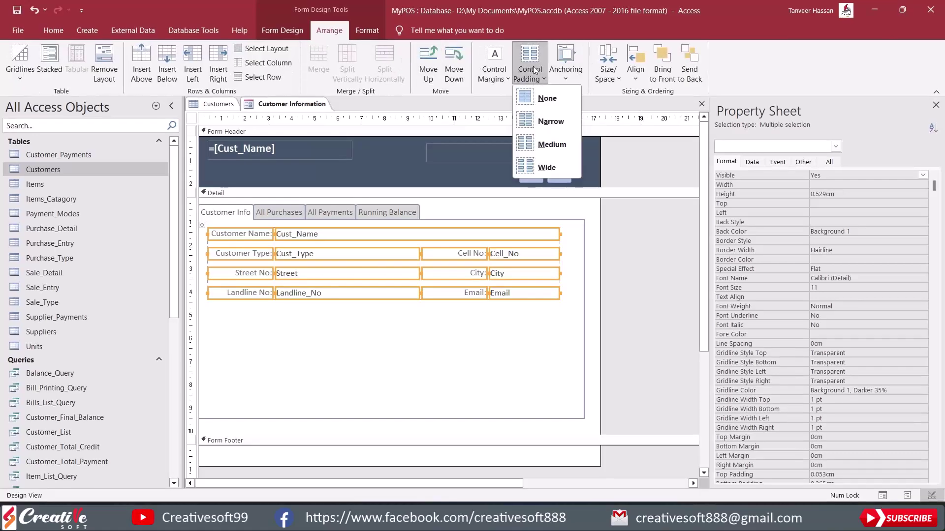
{"action": "left_click", "coordinate": [539, 122]}
{"action": "left_click", "coordinate": [401, 331]}
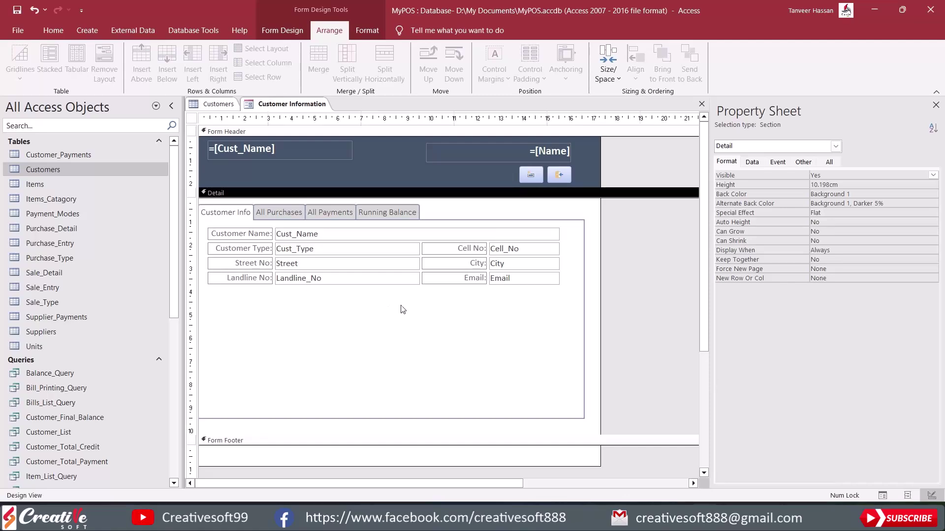
- Preview the Customer Information form in Form view and browse through its customer records to the blank new one
{"action": "left_click", "coordinate": [279, 31]}
{"action": "left_click", "coordinate": [18, 56]}
{"action": "left_click_drag", "start_coordinate": [412, 123], "coordinate": [467, 79]}
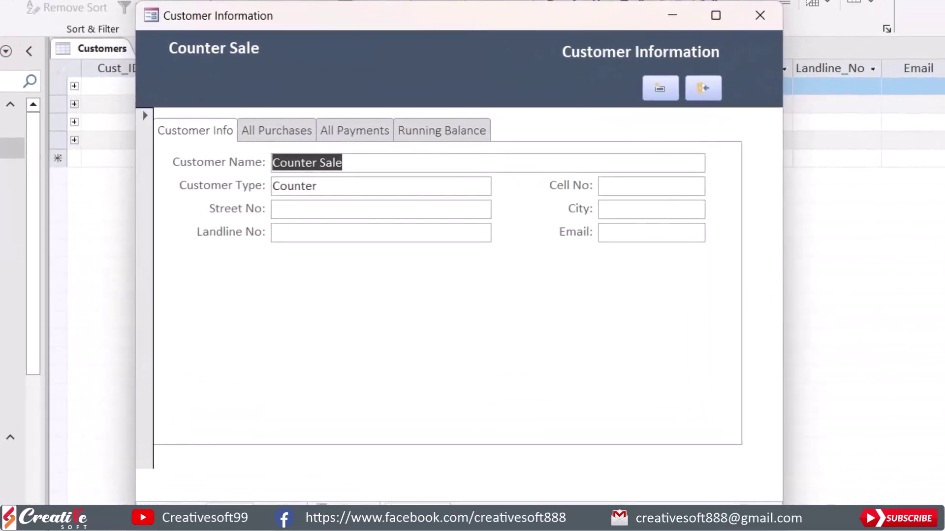
{"action": "left_click", "coordinate": [352, 186]}
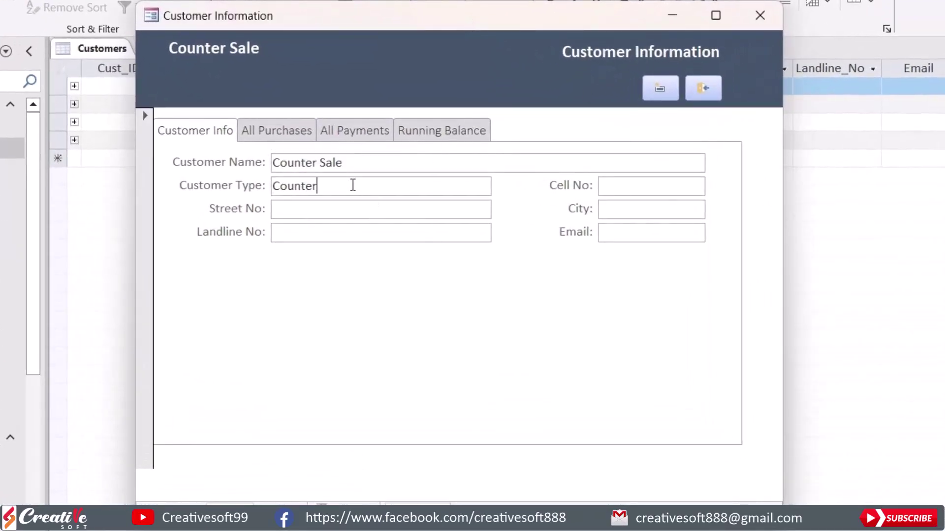
{"action": "key", "text": "Page_Down"}
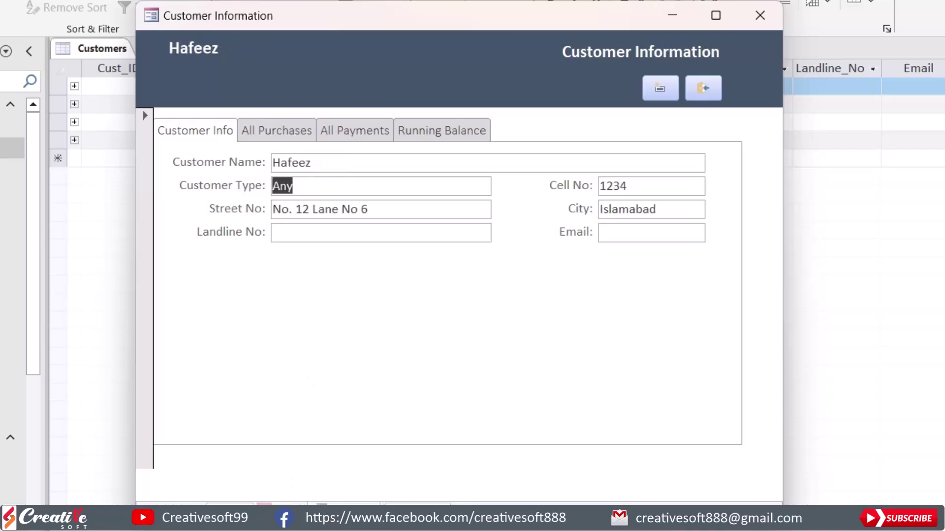
{"action": "key", "text": "Page_Down"}
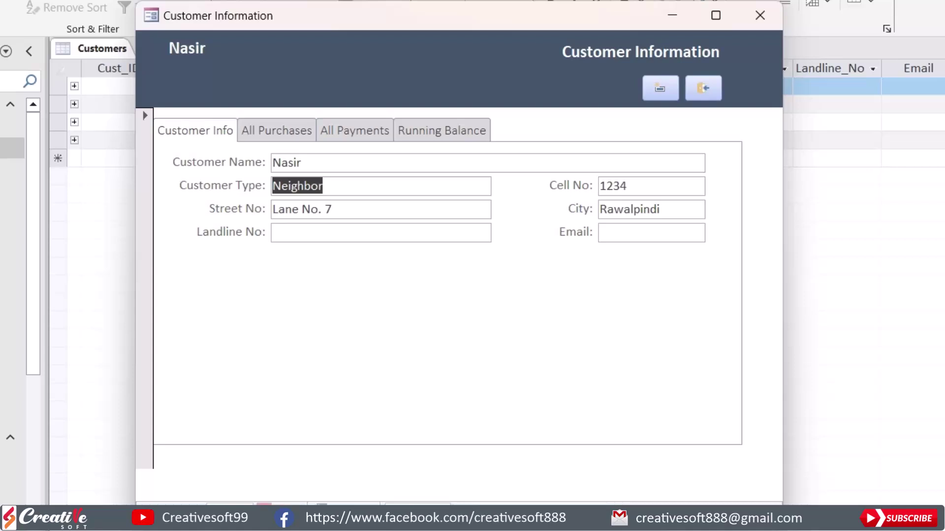
{"action": "key", "text": "Page_Down"}
{"action": "key", "text": "Page_Down"}
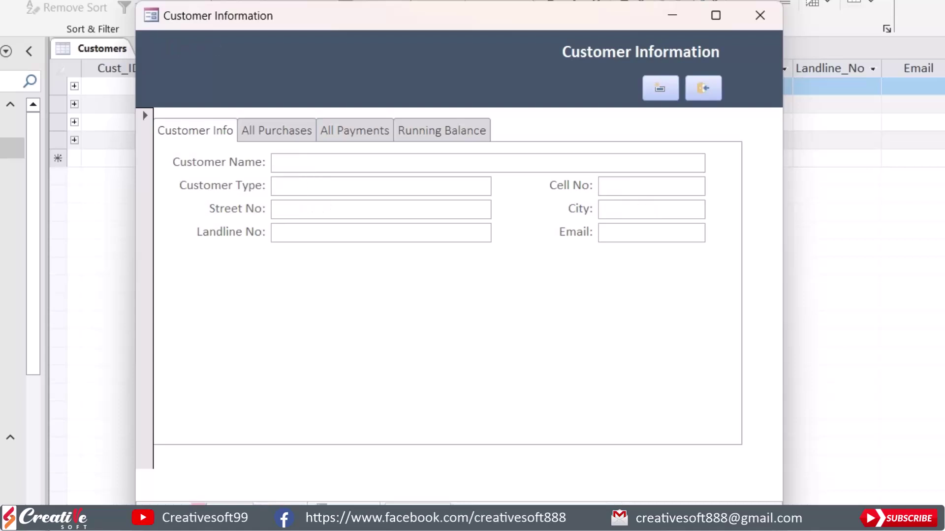
- Go back to the second customer's record and append the surname to the Customer Name
{"action": "key", "text": "Page_Up"}
{"action": "key", "text": "Page_Up"}
{"action": "key", "text": "Page_Up"}
{"action": "left_click", "coordinate": [335, 163]}
{"action": "type", "text": "Khan"}
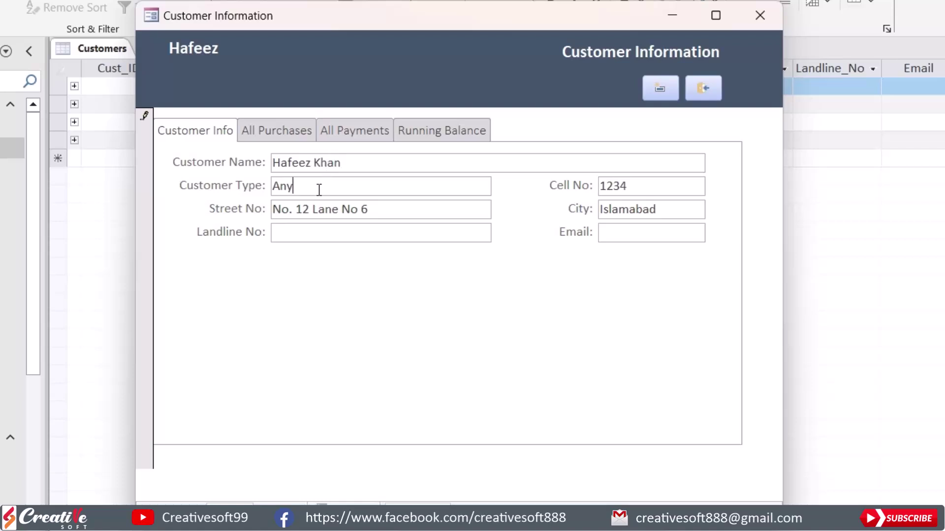
{"action": "left_click", "coordinate": [333, 185]}
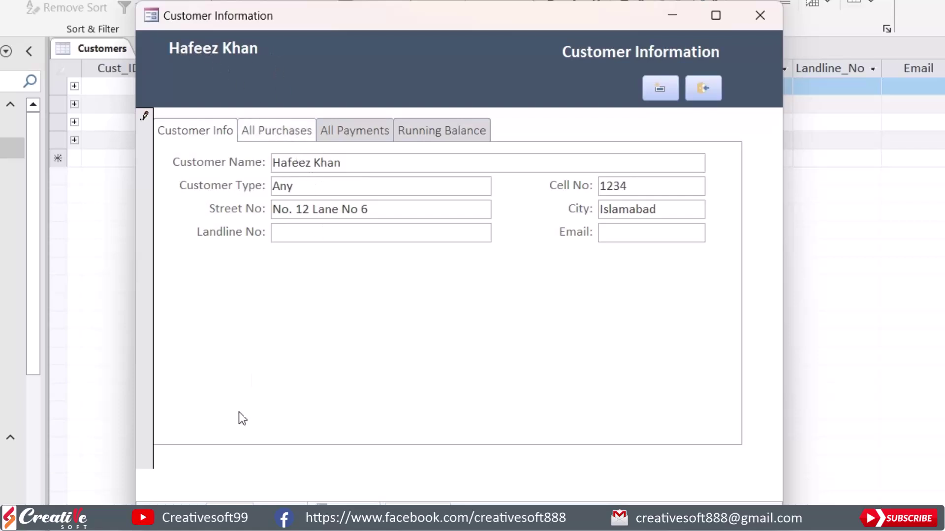
- Go to the third customer's record and append the surname to the Customer Name
{"action": "scroll", "coordinate": [268, 455], "scroll_direction": "down", "scroll_amount": 1}
{"action": "left_click", "coordinate": [408, 155]}
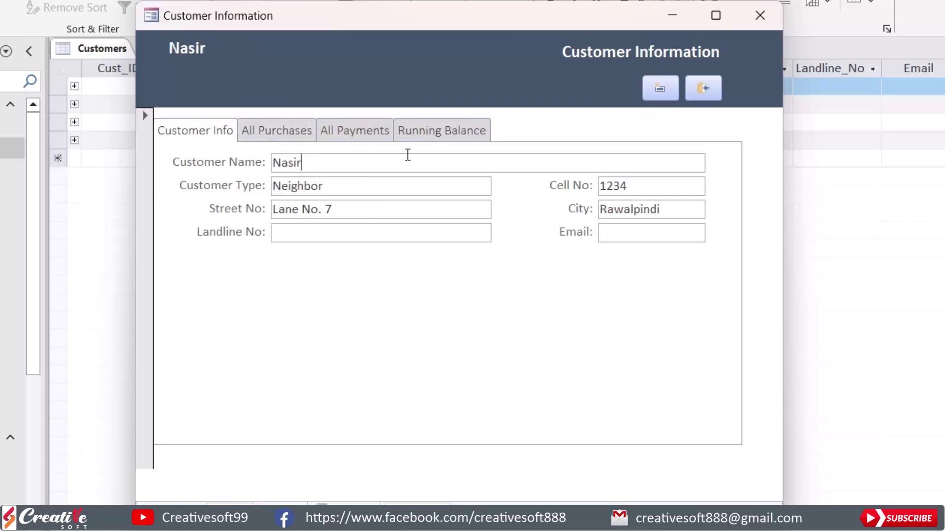
{"action": "type", "text": "Hussain"}
{"action": "left_click", "coordinate": [324, 187]}
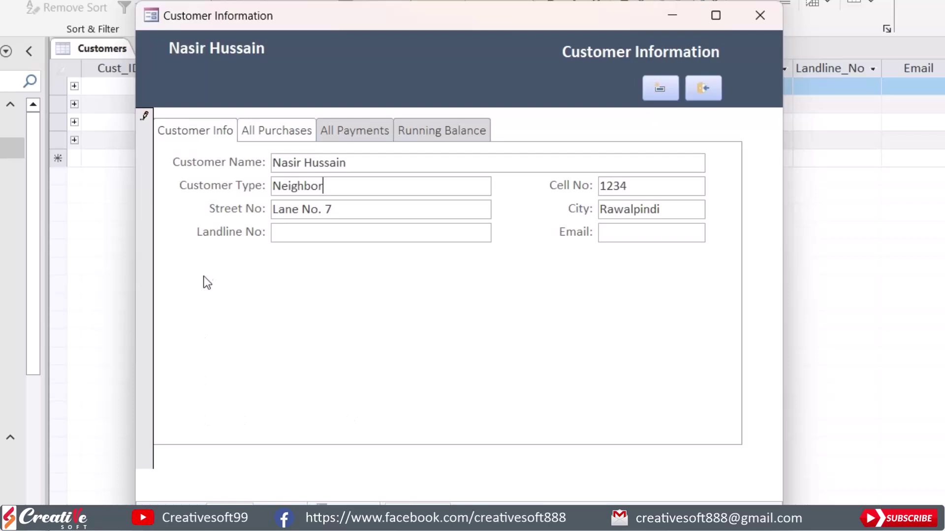
- Look through the All Payments, Running Balance, All Purchases and Customer Info pages of the form
{"action": "left_click", "coordinate": [352, 132]}
{"action": "left_click", "coordinate": [430, 131]}
{"action": "left_click", "coordinate": [350, 132]}
{"action": "left_click", "coordinate": [282, 131]}
{"action": "left_click", "coordinate": [181, 132]}
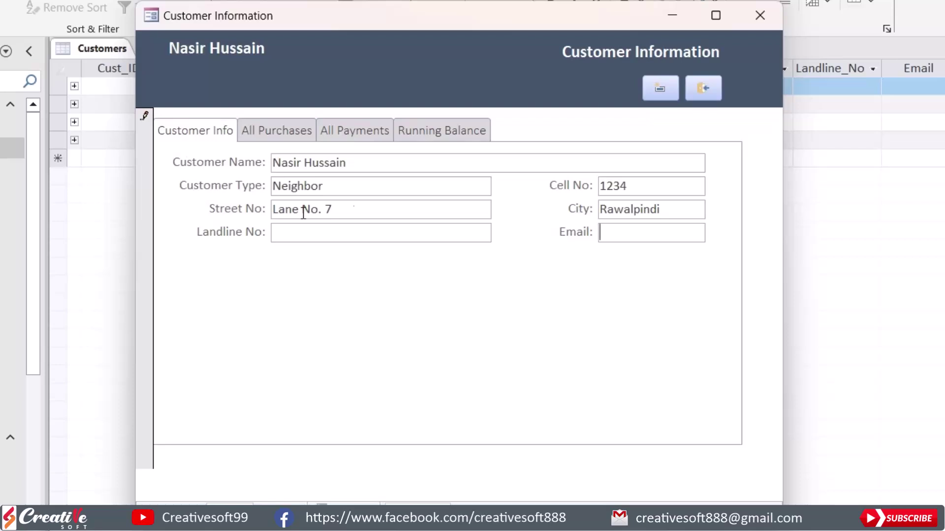
{"action": "key", "text": "Escape"}
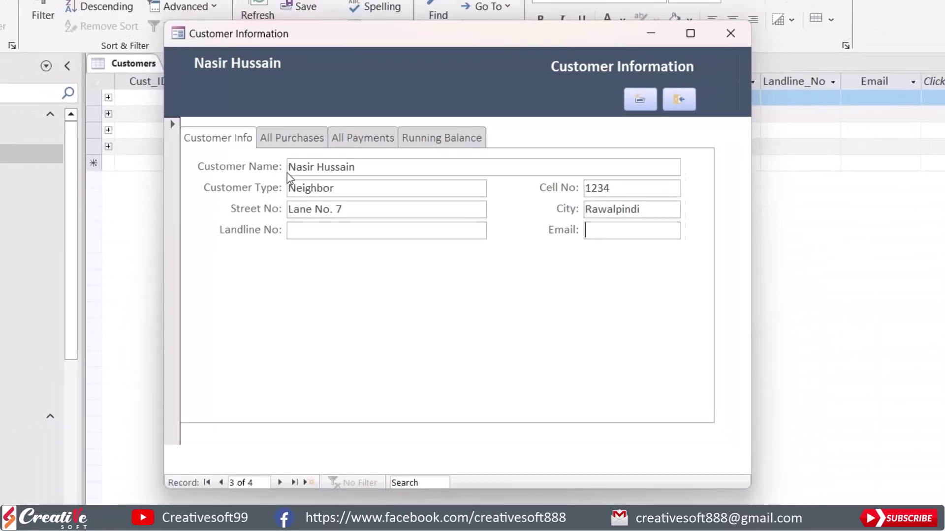
- Set the form's Record Selectors property to No in Design view and display the form again
{"action": "right_click", "coordinate": [396, 70]}
{"action": "left_click", "coordinate": [486, 129]}
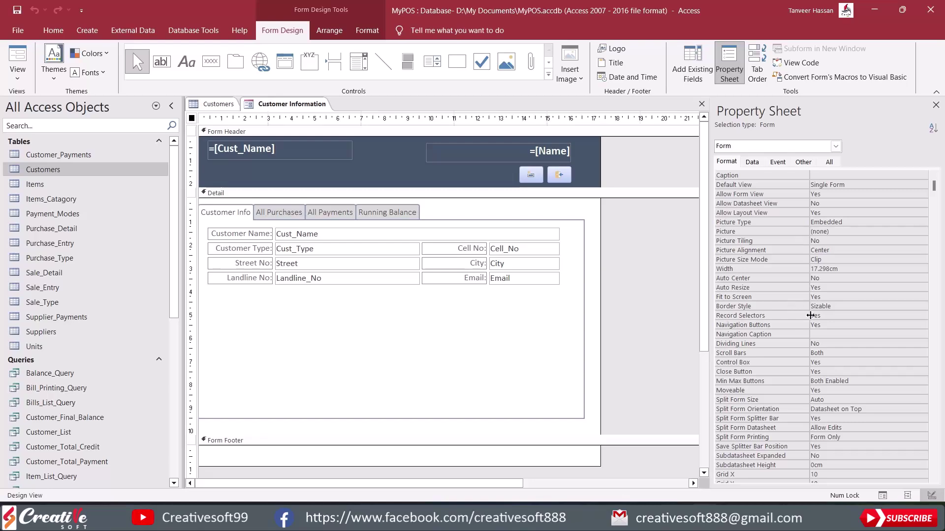
{"action": "double_click", "coordinate": [817, 316]}
{"action": "left_click", "coordinate": [18, 58]}
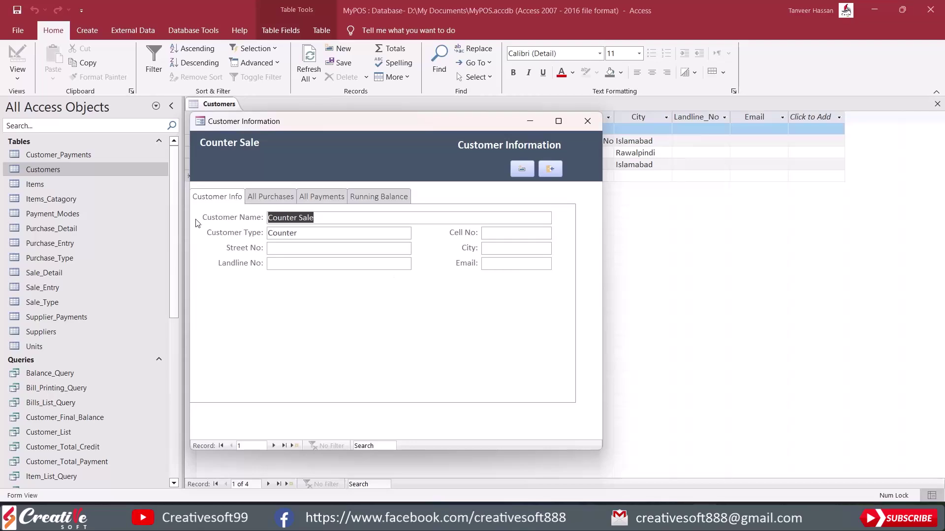
- Widen the form slightly in Design view and move the tab control to about 0.5 cm from the form's left edge
{"action": "left_click_drag", "start_coordinate": [602, 230], "coordinate": [611, 229]}
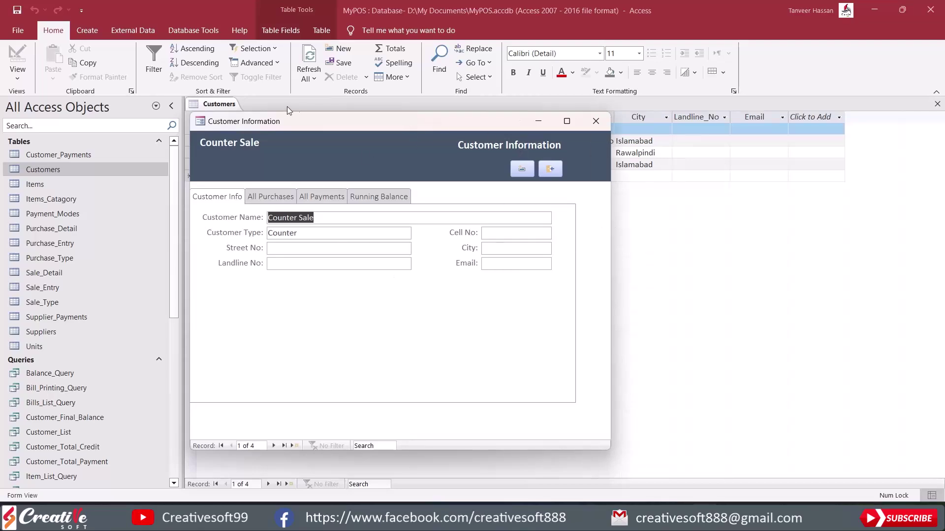
{"action": "right_click", "coordinate": [375, 118]}
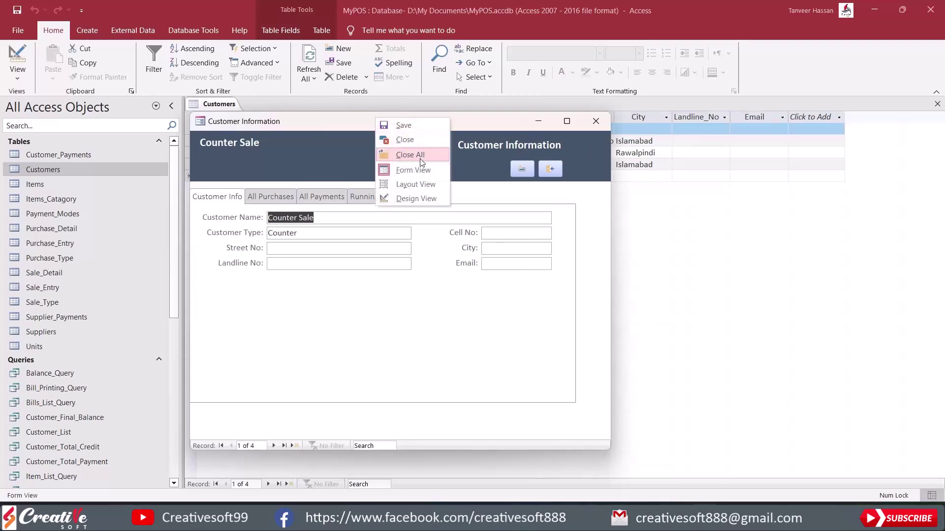
{"action": "left_click", "coordinate": [416, 198]}
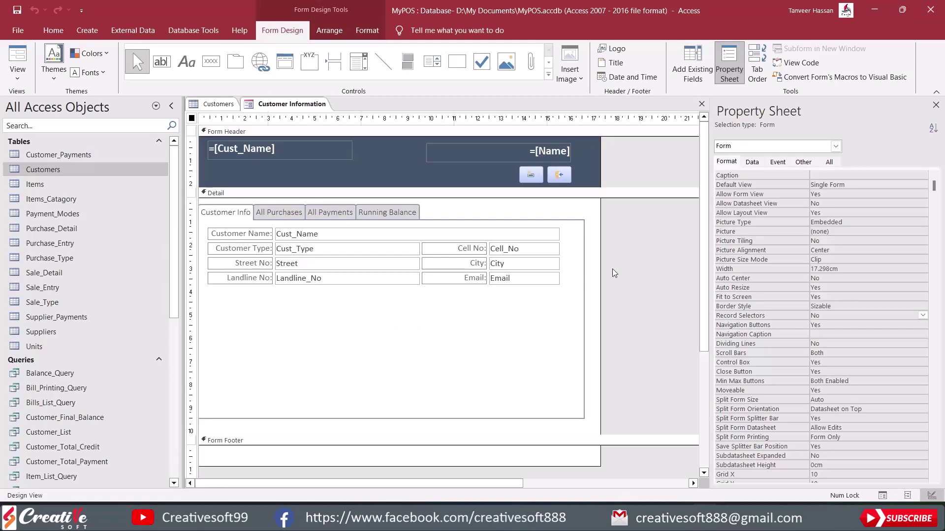
{"action": "left_click", "coordinate": [417, 205]}
{"action": "left_click", "coordinate": [416, 206]}
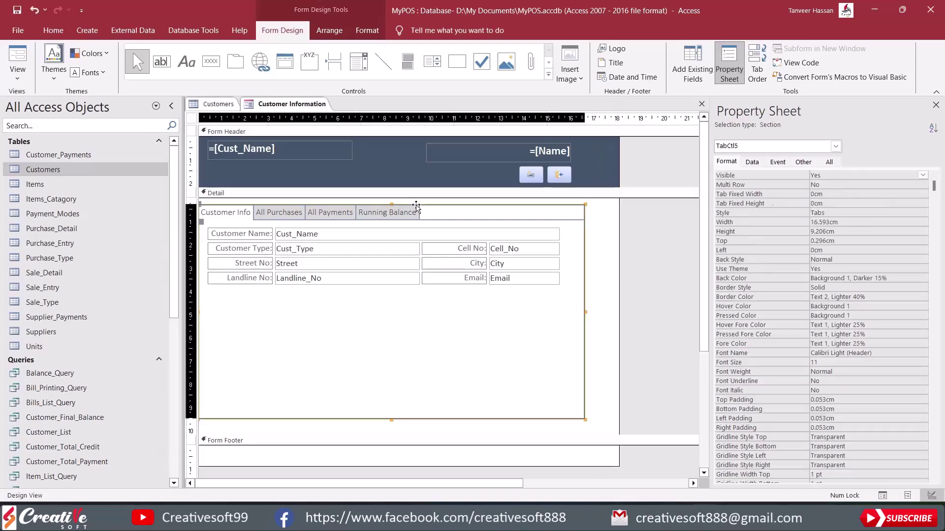
{"action": "left_click_drag", "start_coordinate": [412, 205], "coordinate": [411, 206]}
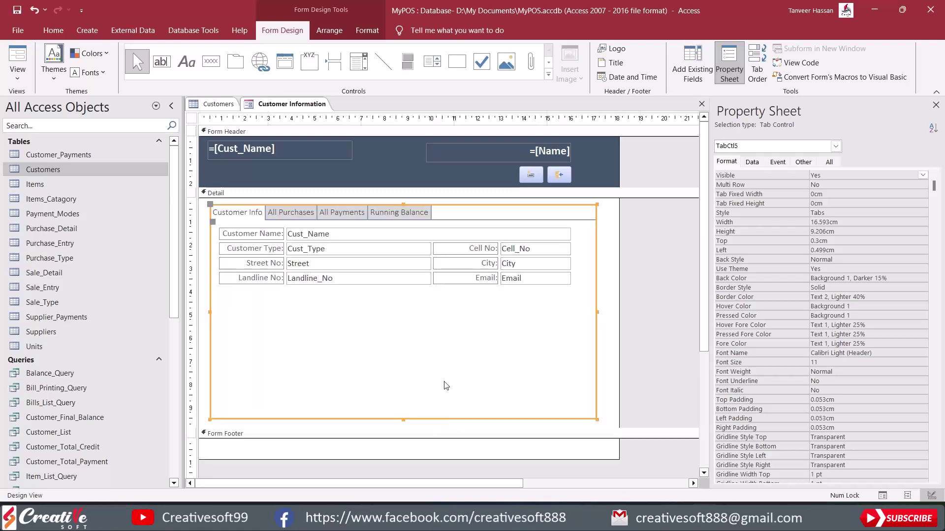
- Show the form in Form view and check the All Purchases and Customer Info pages
{"action": "left_click", "coordinate": [13, 58]}
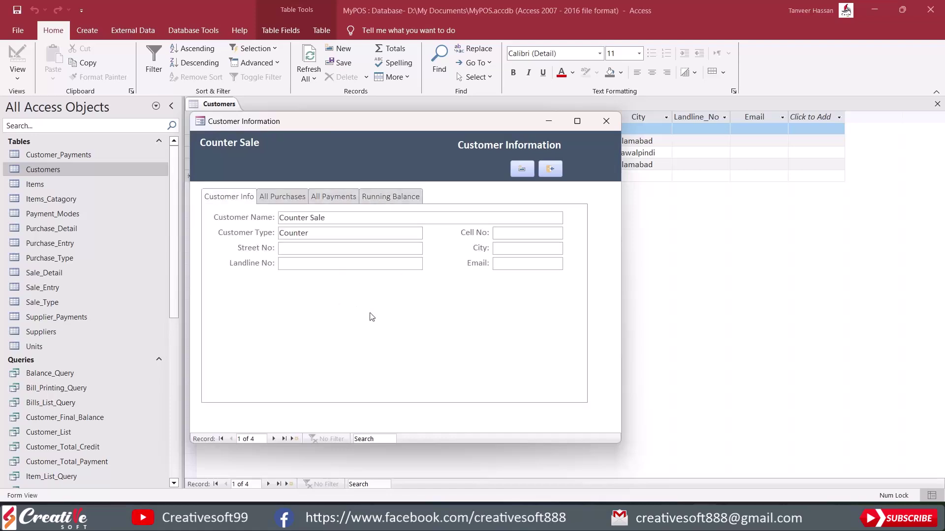
{"action": "left_click", "coordinate": [281, 199]}
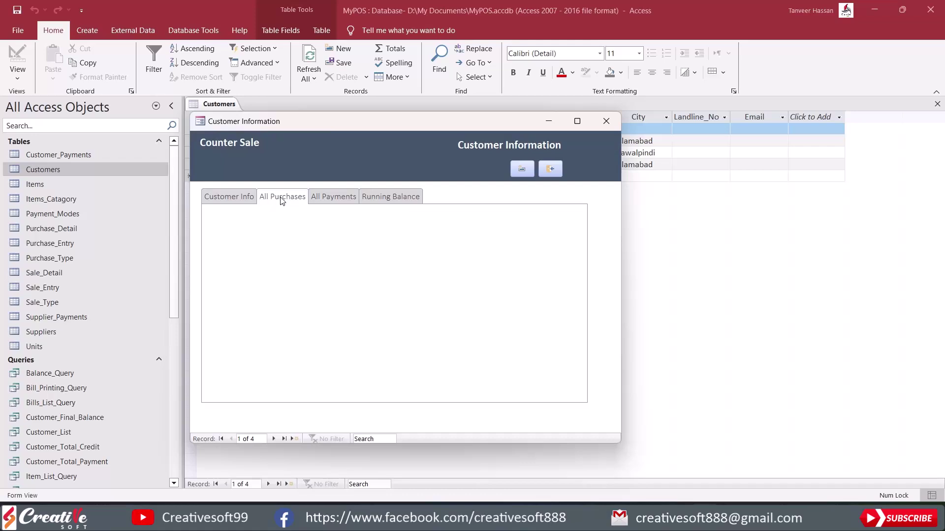
{"action": "left_click", "coordinate": [229, 198]}
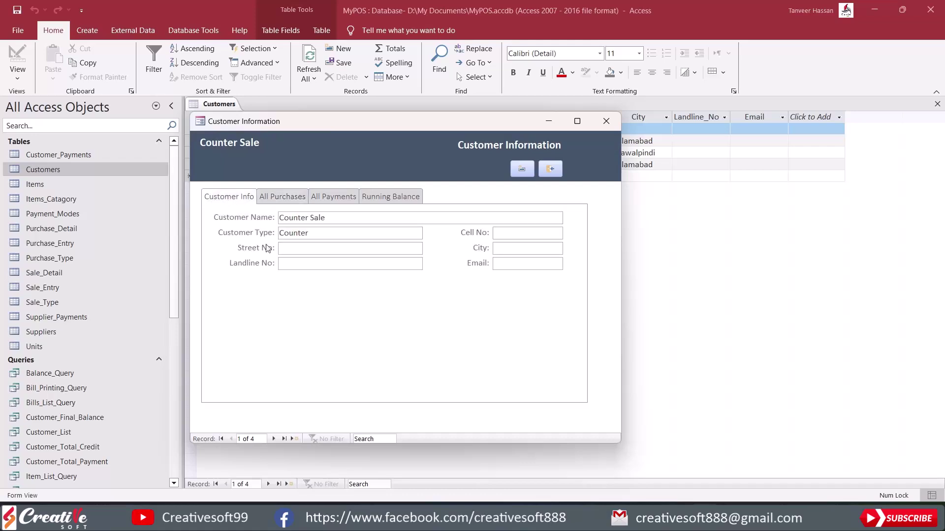
- Go to the fourth customer's record and append the surname to the Customer Name
{"action": "left_click", "coordinate": [273, 438]}
{"action": "left_click", "coordinate": [273, 438]}
{"action": "left_click", "coordinate": [273, 438]}
{"action": "left_click", "coordinate": [315, 217]}
{"action": "type", "text": "Khan"}
{"action": "left_click", "coordinate": [416, 235]}
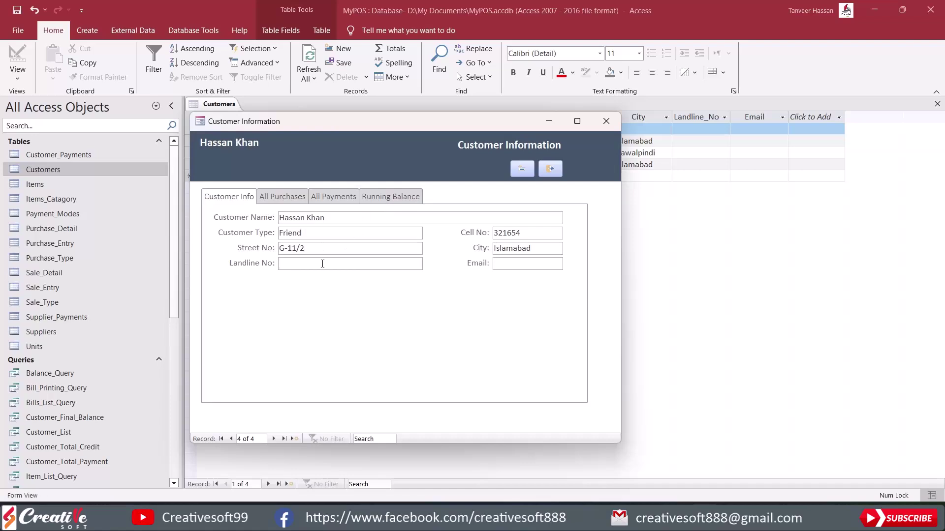
- Close the Customer Information form, saving its design changes, and close the Customers table
{"action": "left_click", "coordinate": [552, 169]}
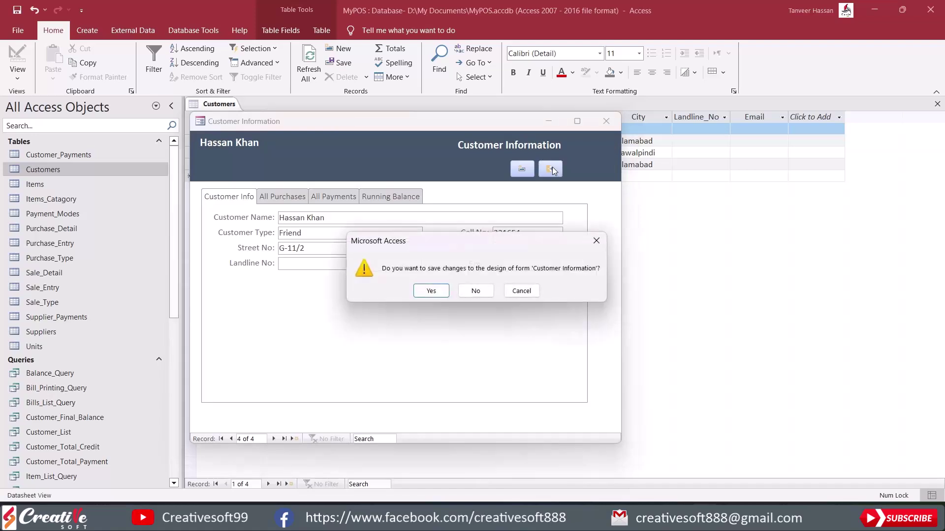
{"action": "left_click", "coordinate": [434, 291]}
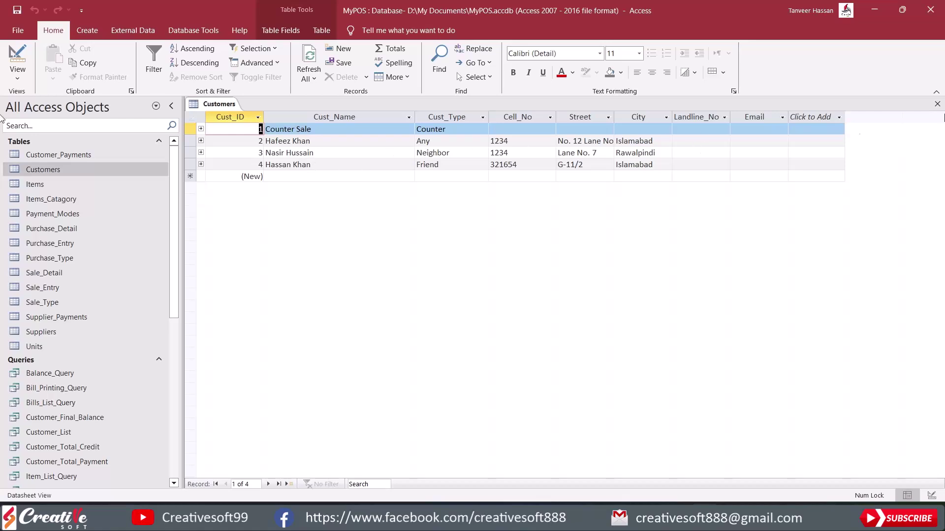
{"action": "left_click", "coordinate": [937, 104]}
- Find the Customer_List form among the database objects and open it in Design view
{"action": "scroll", "coordinate": [97, 329], "scroll_direction": "down", "scroll_amount": 2}
{"action": "scroll", "coordinate": [96, 328], "scroll_direction": "down", "scroll_amount": 2}
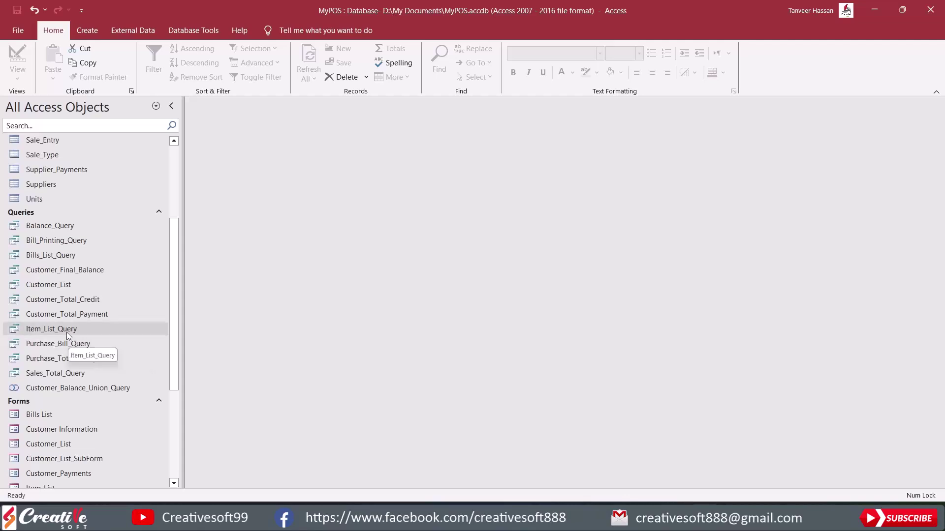
{"action": "scroll", "coordinate": [71, 240], "scroll_direction": "down", "scroll_amount": 4}
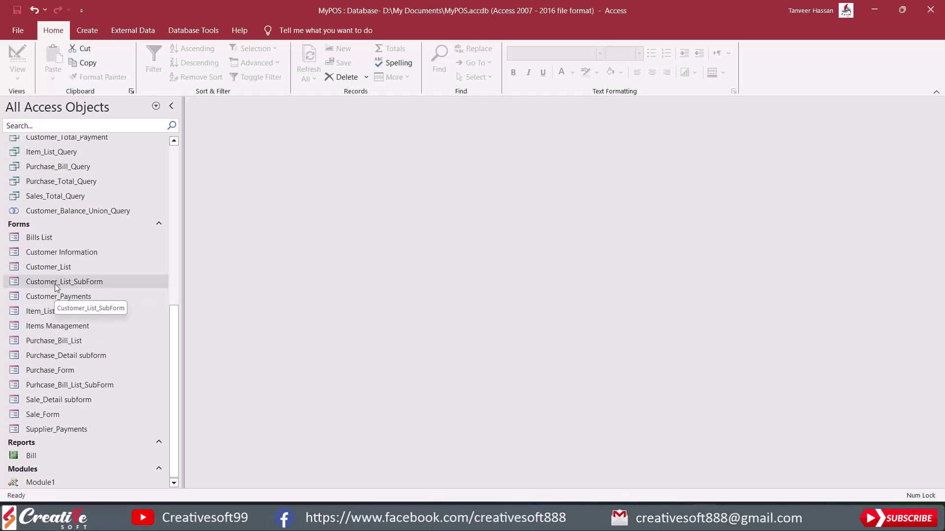
{"action": "left_click", "coordinate": [55, 267]}
{"action": "double_click", "coordinate": [55, 267]}
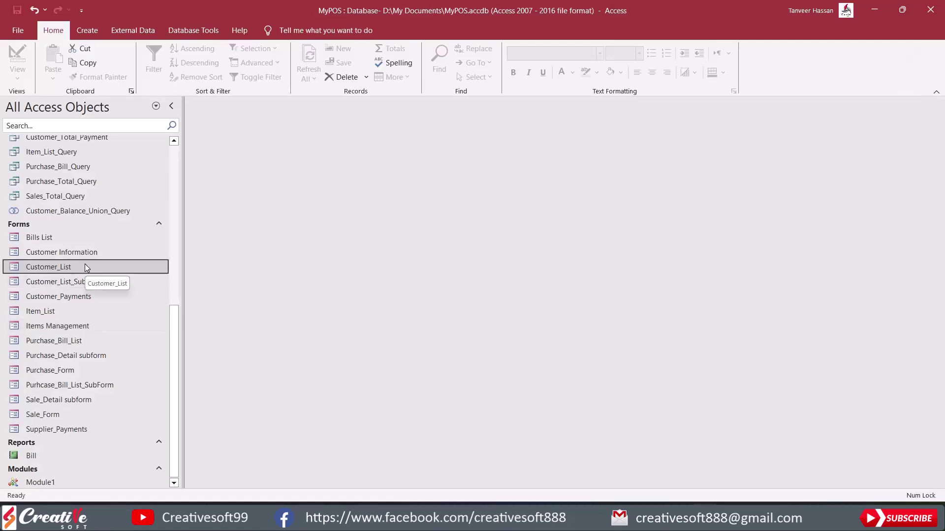
{"action": "right_click", "coordinate": [59, 267]}
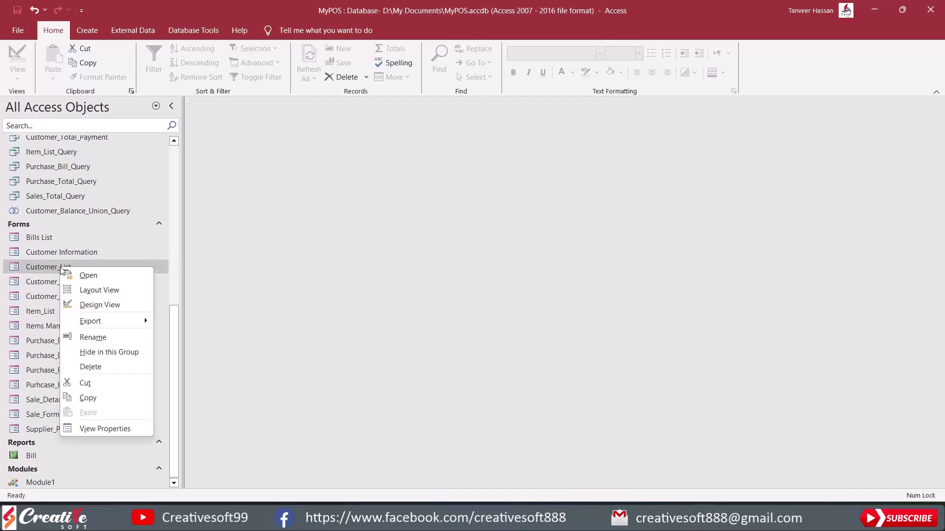
{"action": "left_click", "coordinate": [100, 305]}
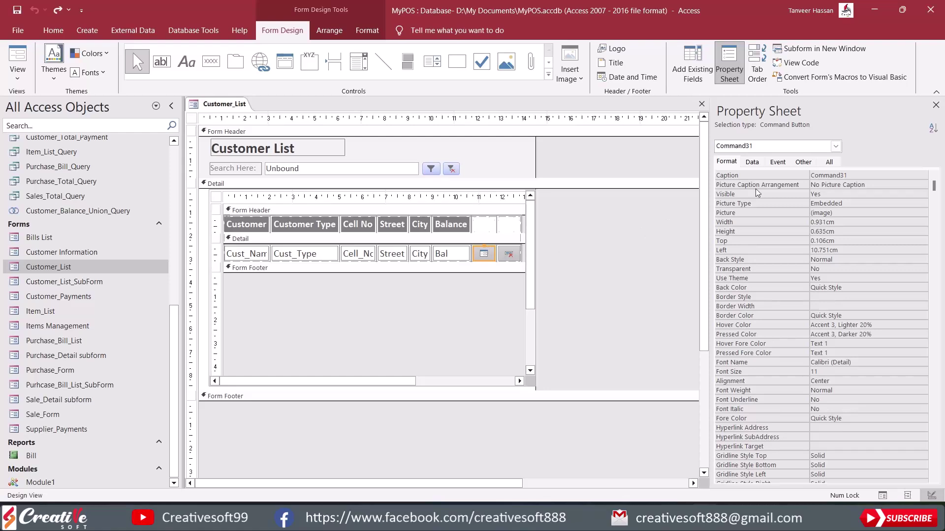
- In the On Click macro of the subform's Command31 button, set the OpenForm action's Form Name to Customer Information
{"action": "left_click", "coordinate": [751, 162]}
{"action": "left_click", "coordinate": [782, 162]}
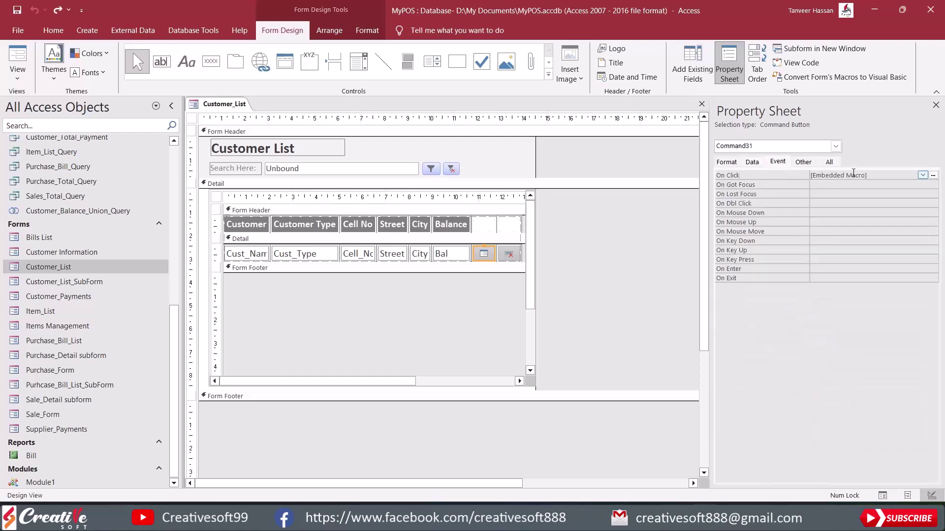
{"action": "left_click", "coordinate": [933, 175]}
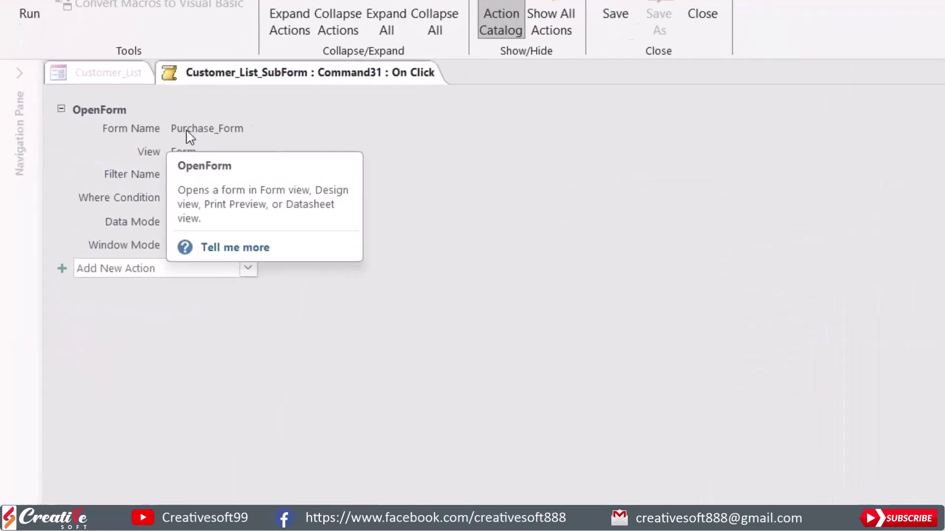
{"action": "left_click", "coordinate": [366, 137]}
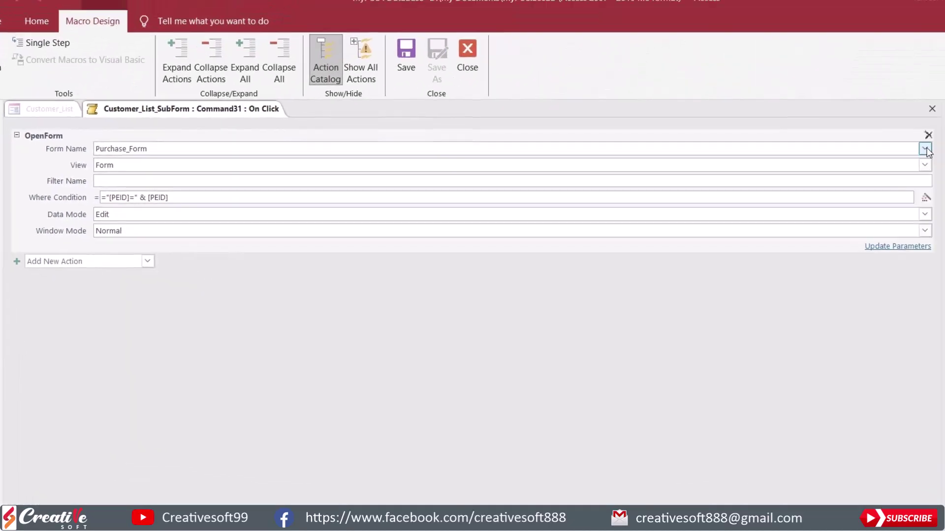
{"action": "left_click", "coordinate": [923, 149]}
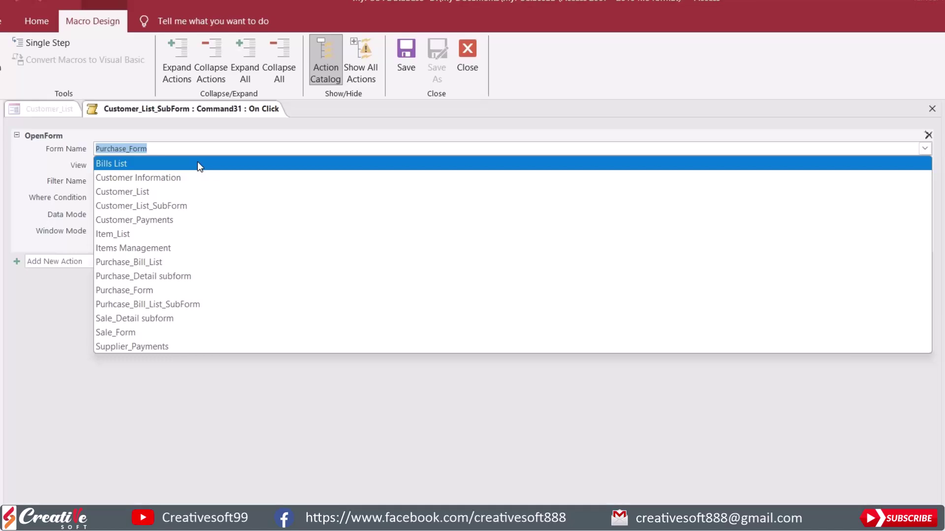
{"action": "left_click", "coordinate": [206, 177]}
- In the OpenForm action's Where Condition, replace the quoted field name PEID with Cust_ID
{"action": "left_click", "coordinate": [124, 198]}
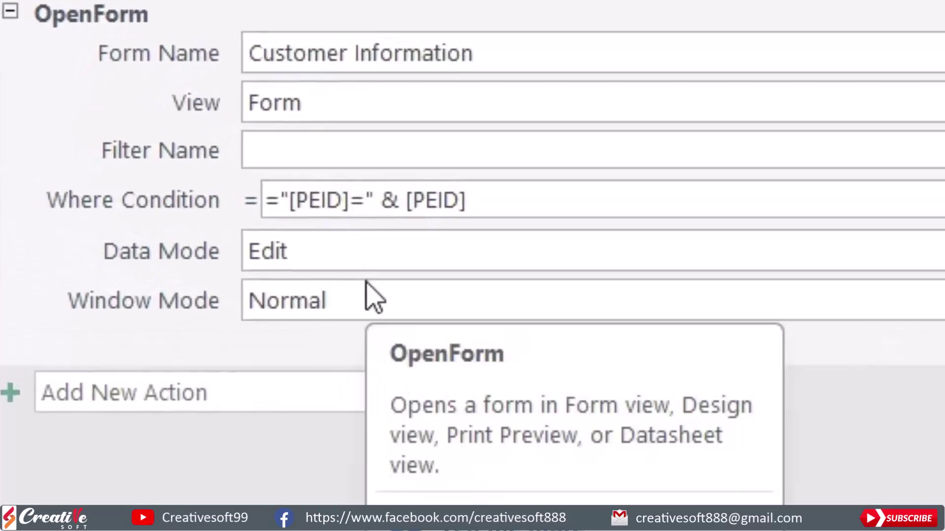
{"action": "key", "text": "BackSpace"}
{"action": "key", "text": "BackSpace"}
{"action": "key", "text": "BackSpace"}
{"action": "key", "text": "BackSpace"}
{"action": "type", "text": "Cust-ID"}
{"action": "left_click", "coordinate": [394, 200]}
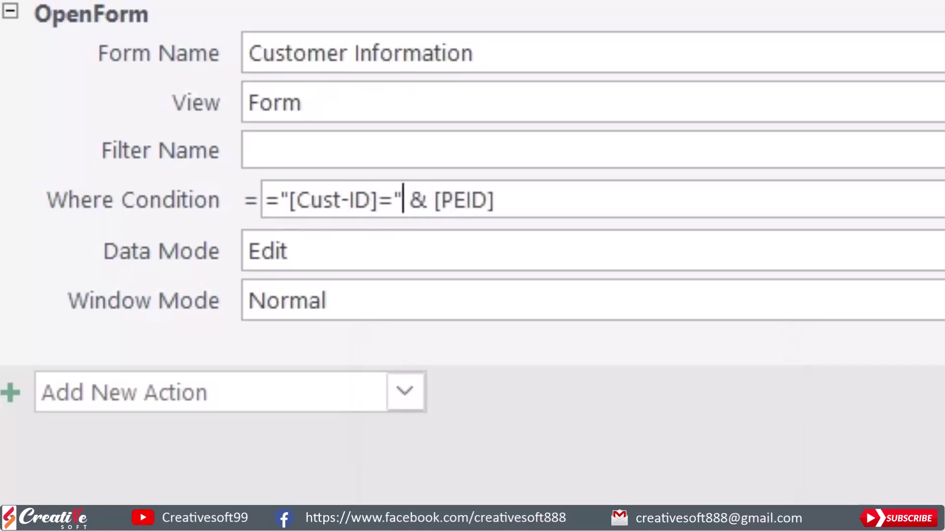
{"action": "key", "text": "Left"}
{"action": "key", "text": "Left"}
{"action": "key", "text": "Left"}
{"action": "key", "text": "Left"}
{"action": "key", "text": "BackSpace"}
{"action": "type", "text": "_"}
- Replace the remaining PEID in the Where Condition with Cust_ID, and close the macro with its changes saved
{"action": "left_click", "coordinate": [377, 200]}
{"action": "key", "text": "Right"}
{"action": "key", "text": "Right"}
{"action": "key", "text": "Right"}
{"action": "key", "text": "Right"}
{"action": "key", "text": "Right"}
{"action": "key", "text": "Right"}
{"action": "key", "text": "Delete"}
{"action": "key", "text": "Delete"}
{"action": "key", "text": "Delete"}
{"action": "key", "text": "Delete"}
{"action": "type", "text": "Cust"}
{"action": "key", "text": "Tab"}
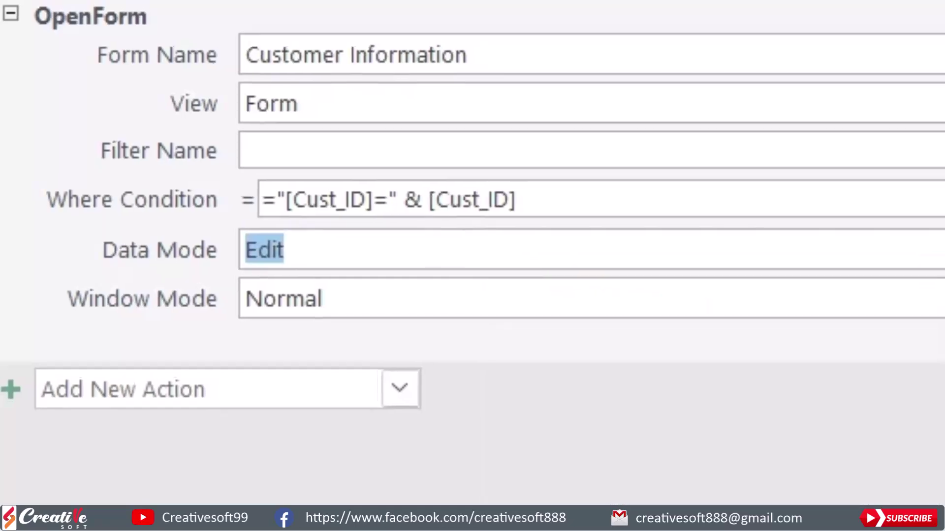
{"action": "left_click", "coordinate": [413, 47]}
{"action": "left_click", "coordinate": [429, 291]}
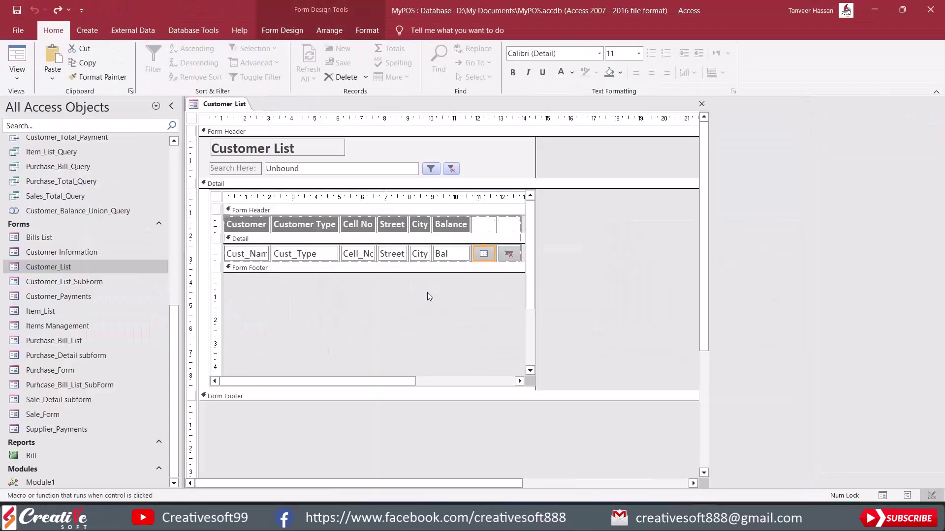
- Run Customer_List in Form view and test the information button for the first, third and second customers, closing each opened form
{"action": "left_click", "coordinate": [17, 62]}
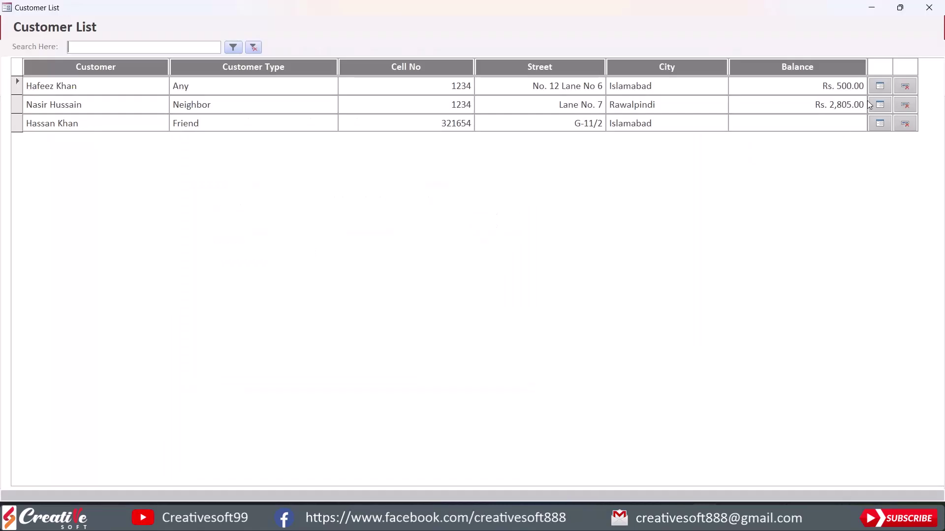
{"action": "left_click", "coordinate": [879, 86]}
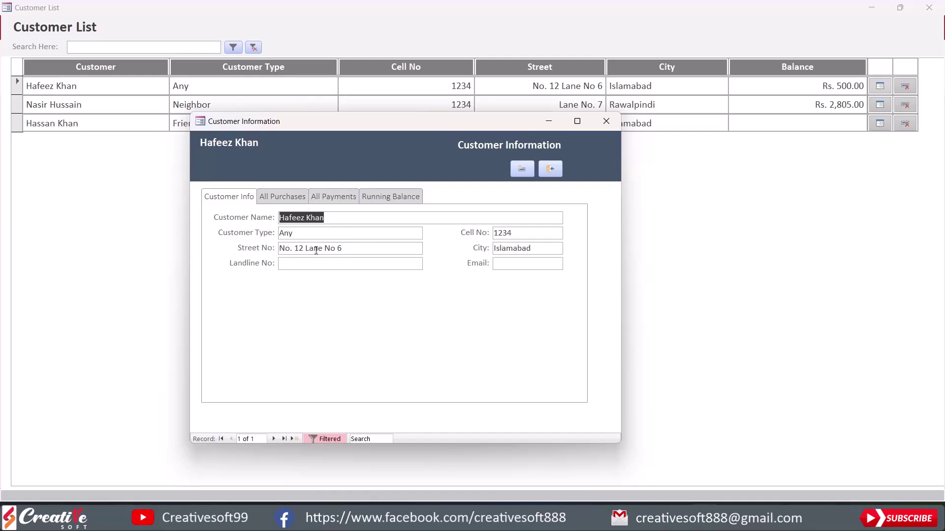
{"action": "left_click", "coordinate": [551, 168]}
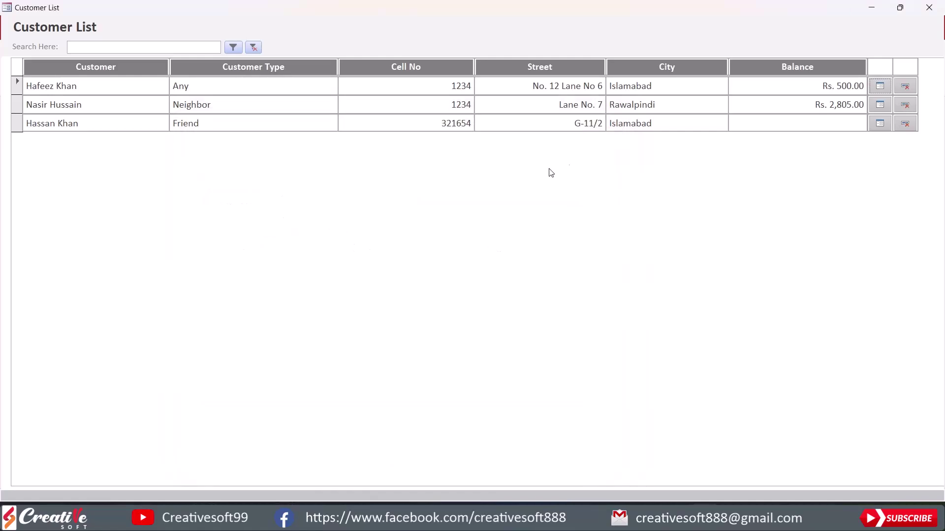
{"action": "left_click", "coordinate": [880, 123]}
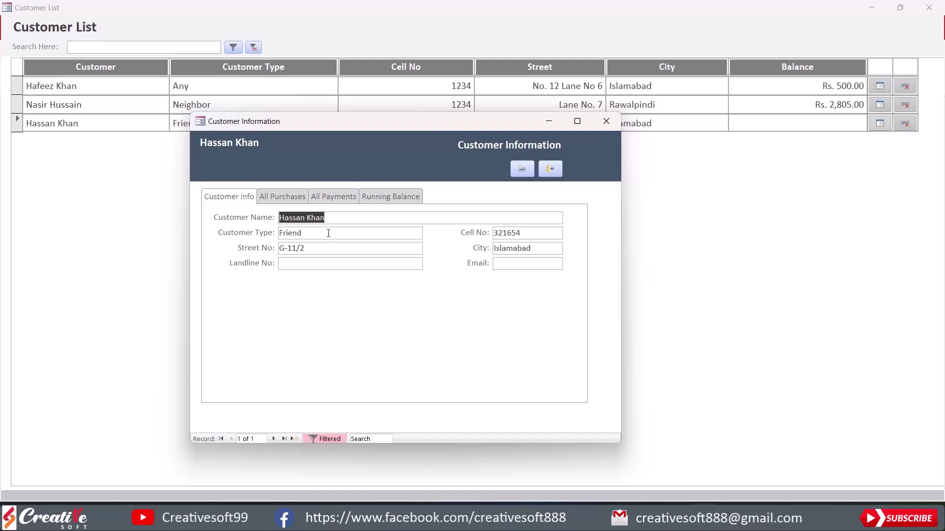
{"action": "left_click", "coordinate": [550, 169]}
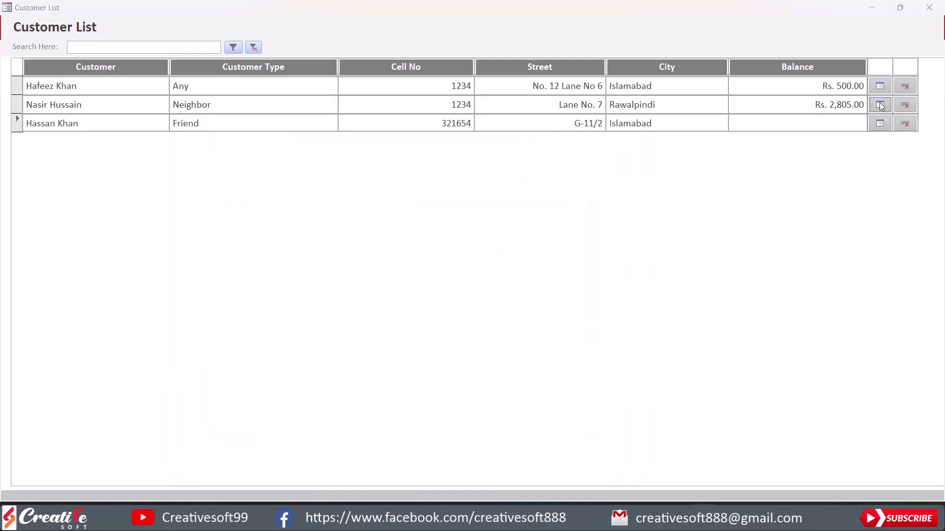
{"action": "left_click", "coordinate": [880, 105]}
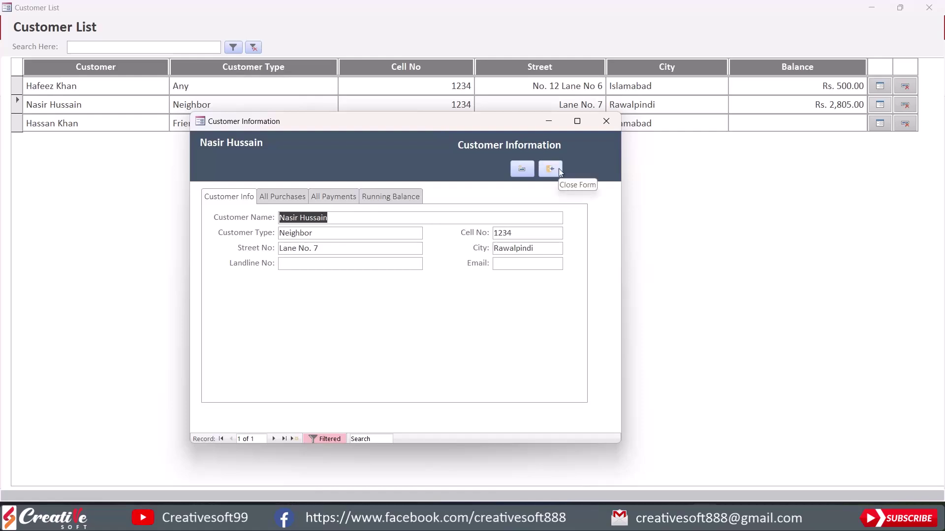
{"action": "left_click", "coordinate": [606, 121]}
- Return Customer_List to Design view and add a CloseWindow action to the Command31 button's On Click macro
{"action": "right_click", "coordinate": [555, 25]}
{"action": "left_click", "coordinate": [592, 60]}
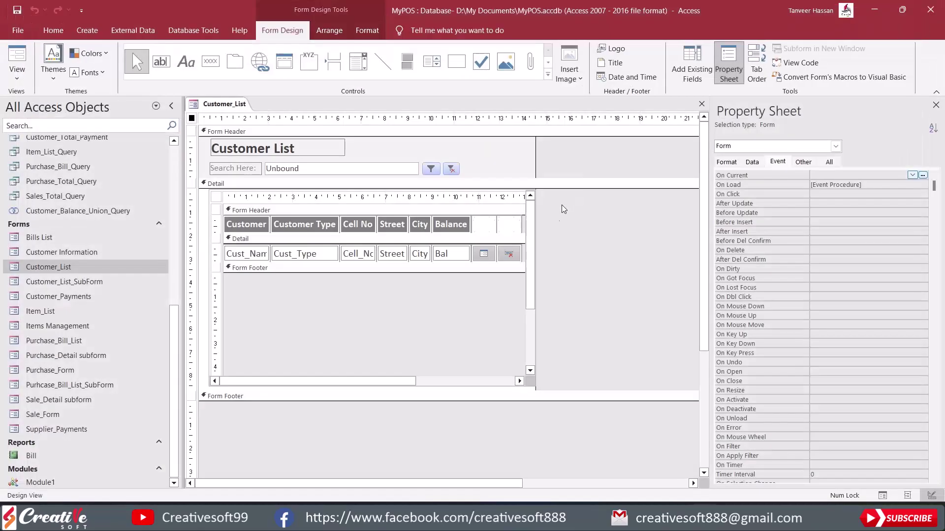
{"action": "left_click", "coordinate": [483, 253]}
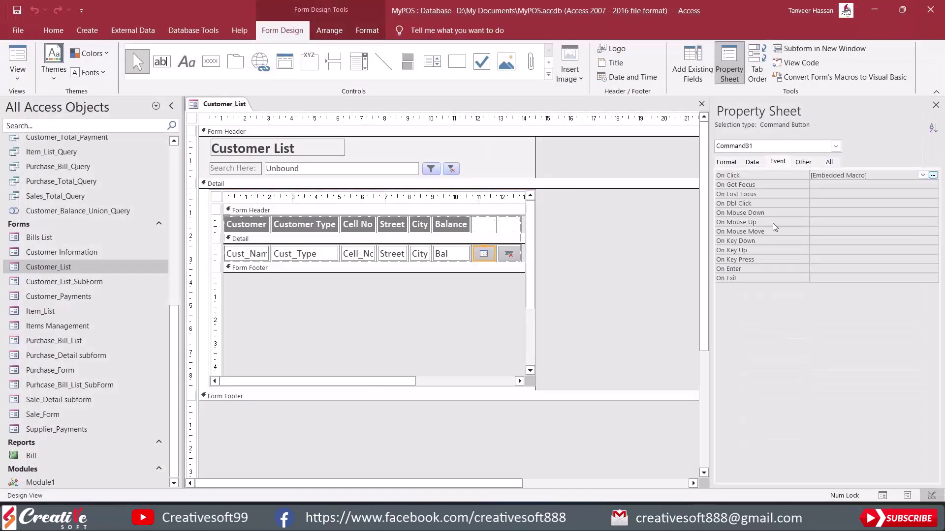
{"action": "left_click", "coordinate": [933, 175]}
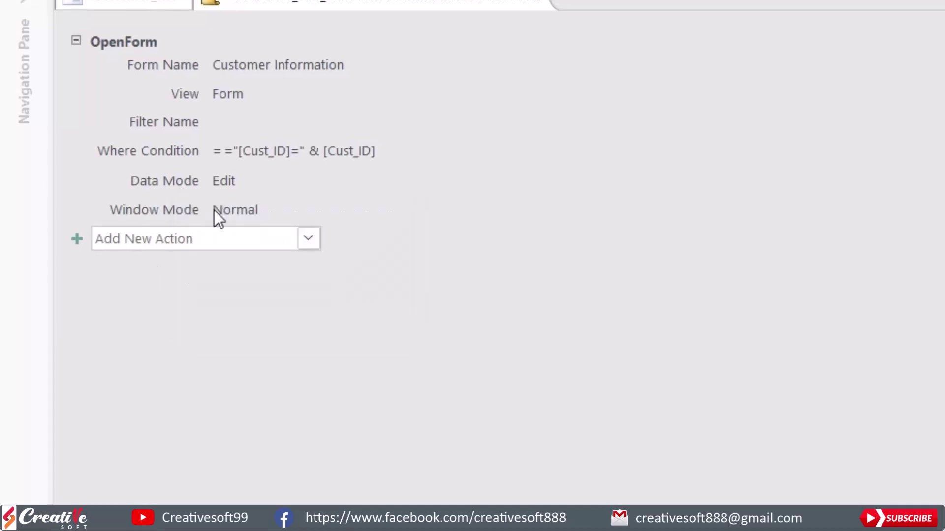
{"action": "left_click", "coordinate": [197, 238]}
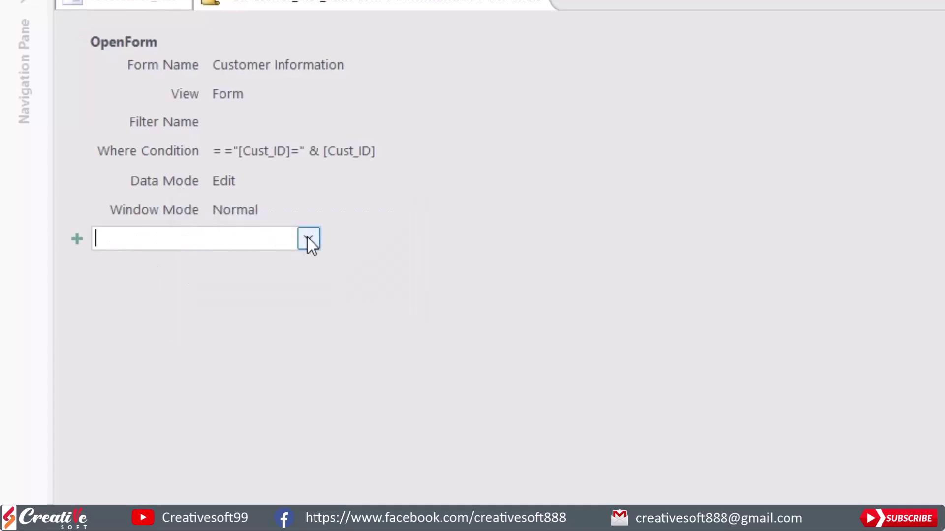
{"action": "type", "text": "CloseWindow"}
{"action": "key", "text": "Return"}
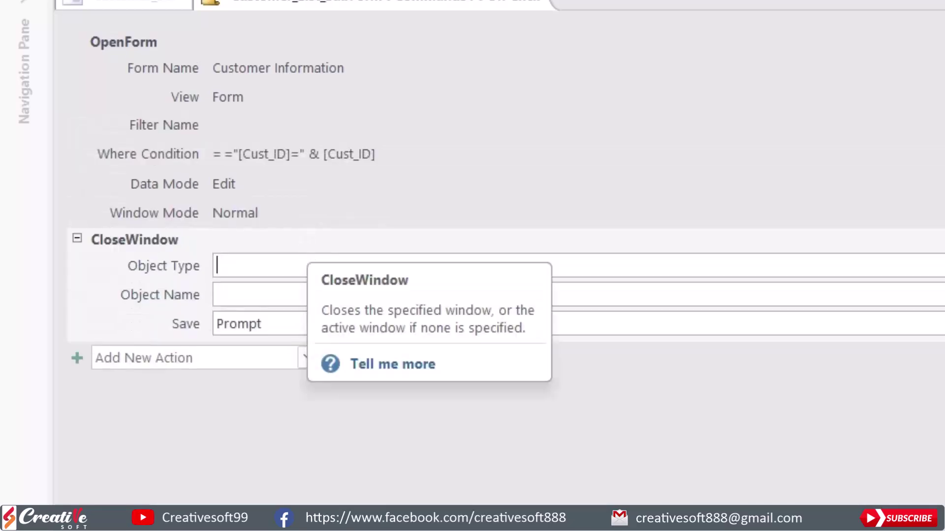
- Set the CloseWindow action's Object Type to Form and Object Name to Customer_List, and close the macro with its changes saved
{"action": "left_click", "coordinate": [942, 266]}
{"action": "left_click", "coordinate": [446, 374]}
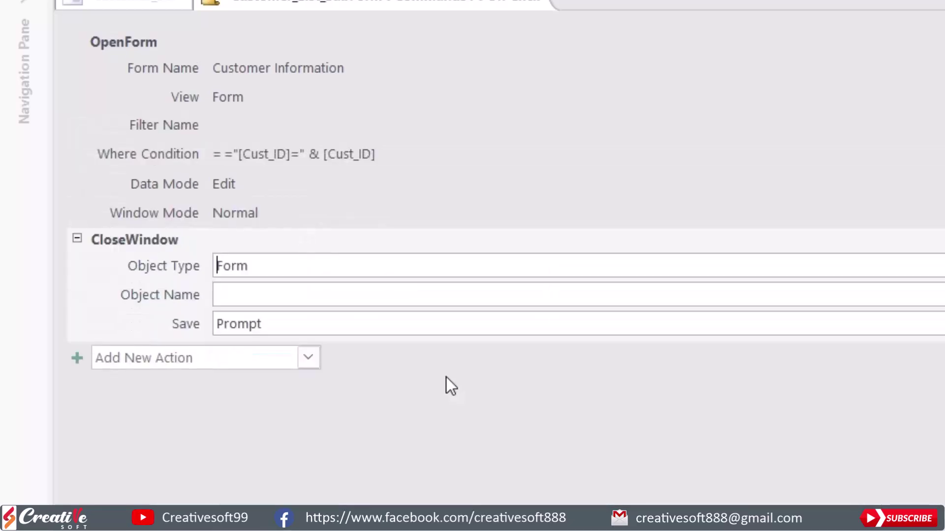
{"action": "key", "text": "Tab"}
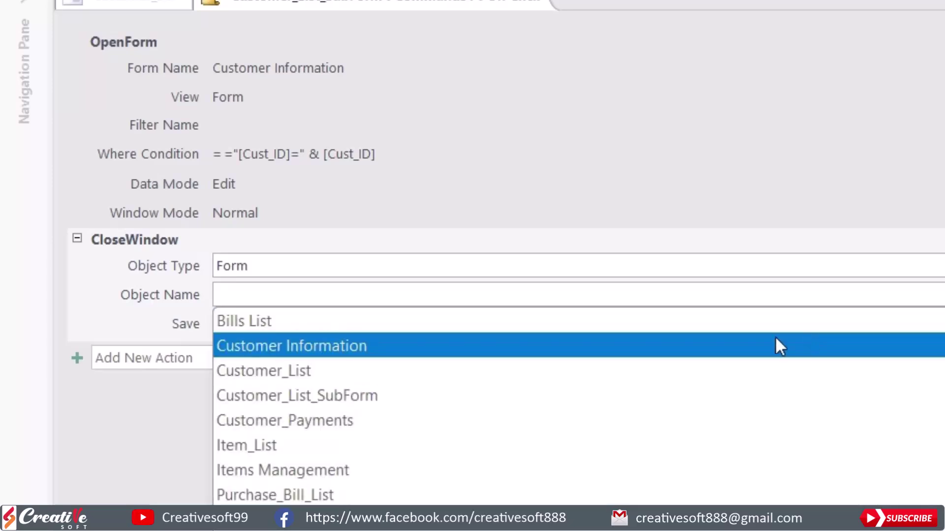
{"action": "left_click", "coordinate": [776, 370]}
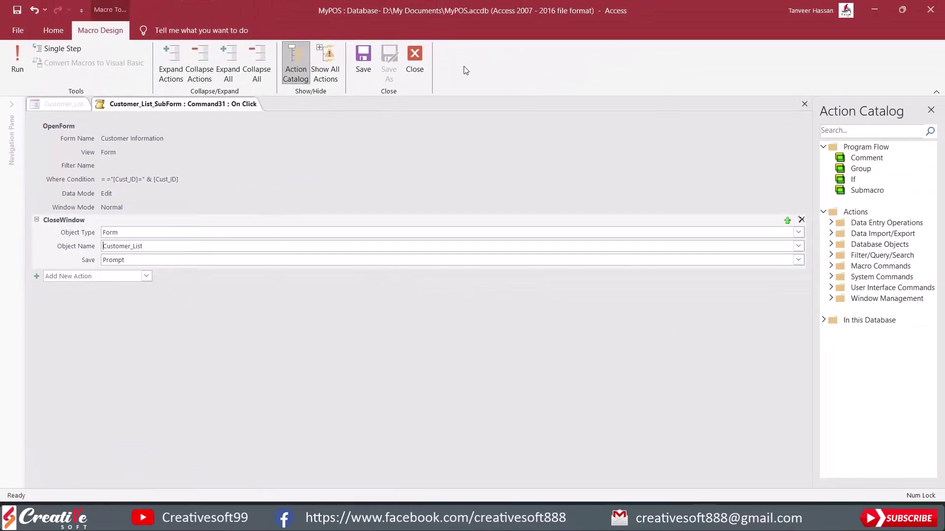
{"action": "left_click", "coordinate": [414, 64]}
{"action": "left_click", "coordinate": [430, 291]}
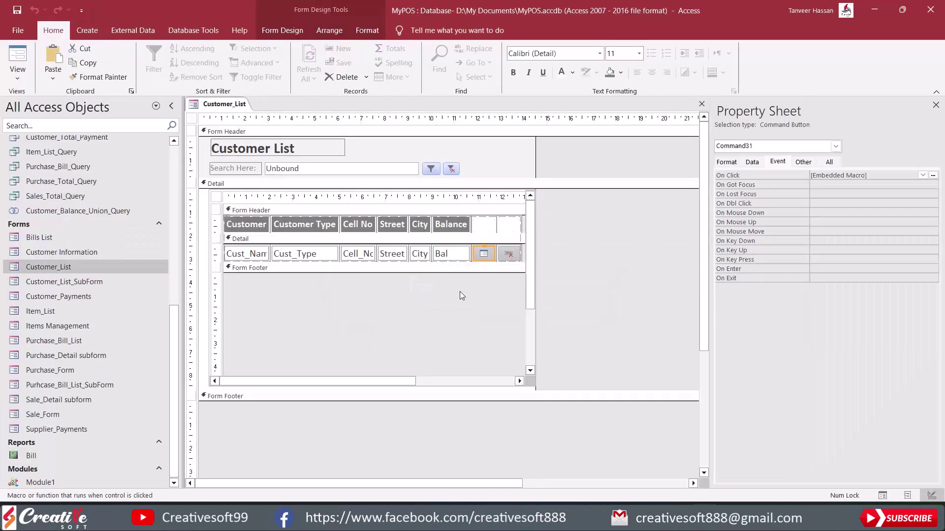
- Open the first customer's information from Customer_List in Form view, save the changes to both list forms, and close Customer Information
{"action": "left_click", "coordinate": [18, 53]}
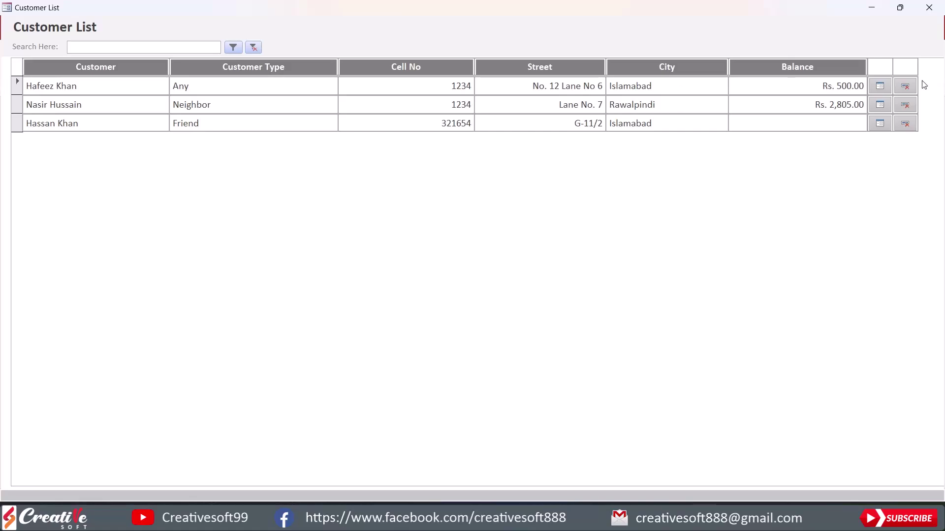
{"action": "left_click", "coordinate": [880, 86]}
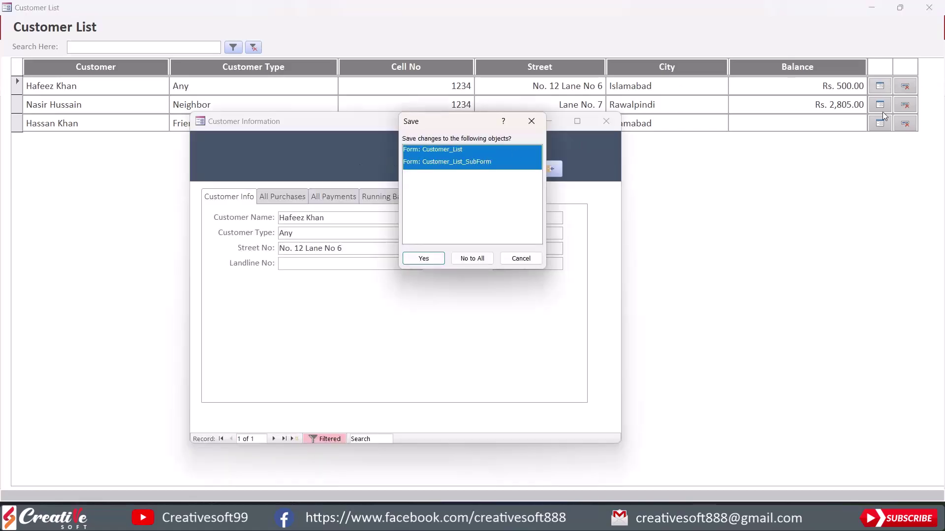
{"action": "left_click", "coordinate": [431, 257]}
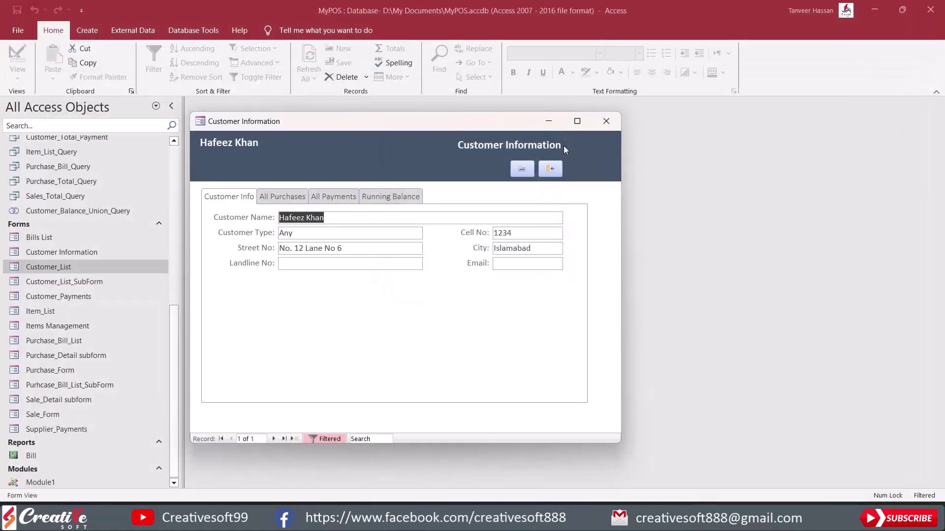
{"action": "left_click", "coordinate": [605, 122]}
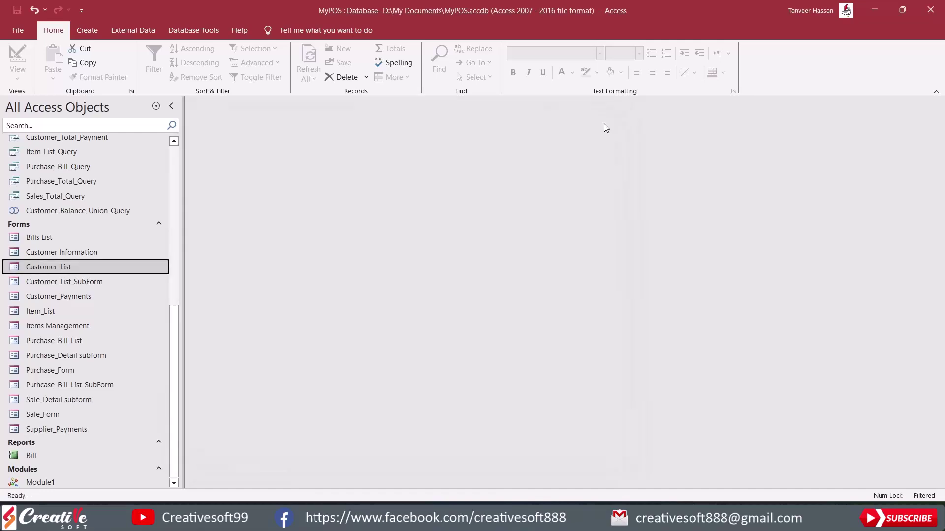
- Reopen Customer_List, test the first customer's information button again, and close the Customer Information form
{"action": "double_click", "coordinate": [61, 269]}
{"action": "left_click", "coordinate": [888, 85]}
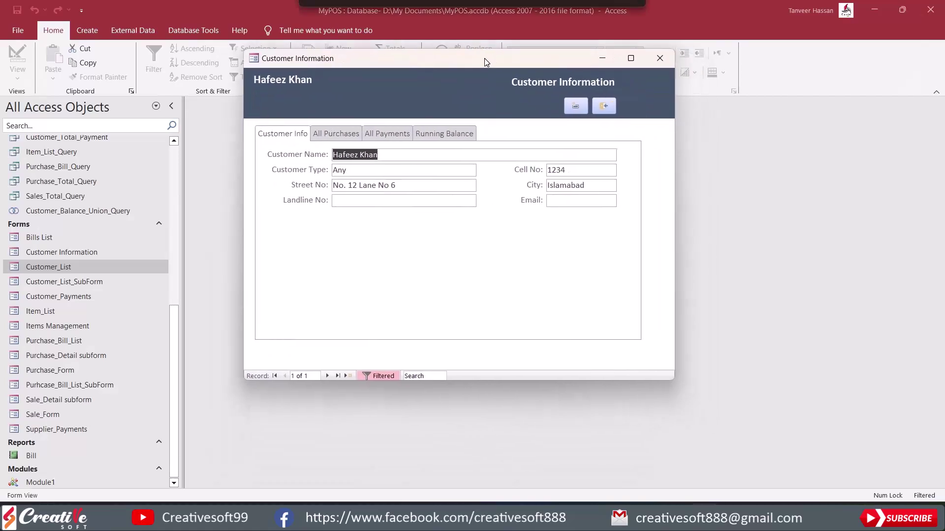
{"action": "left_click", "coordinate": [611, 109]}
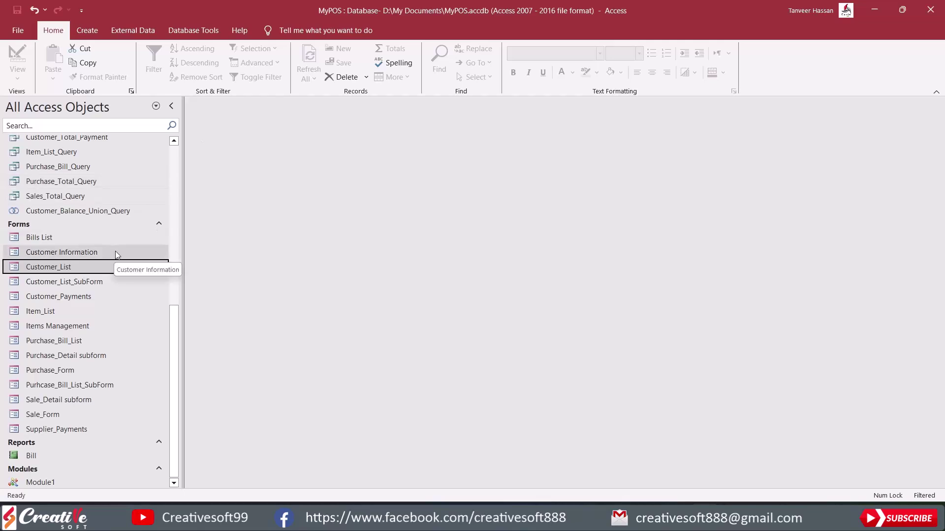
- Open the third customer's information from Customer_List and reposition the Customer Information window
{"action": "double_click", "coordinate": [51, 267]}
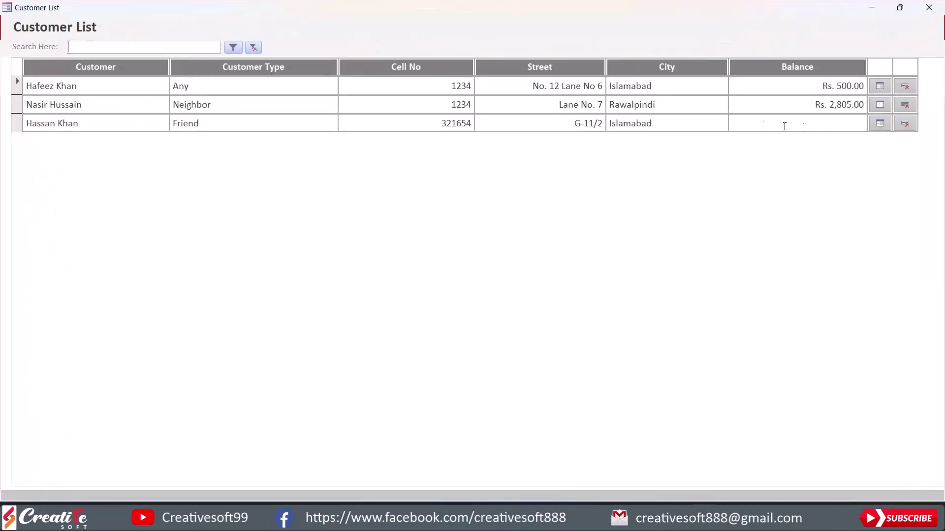
{"action": "left_click", "coordinate": [880, 125]}
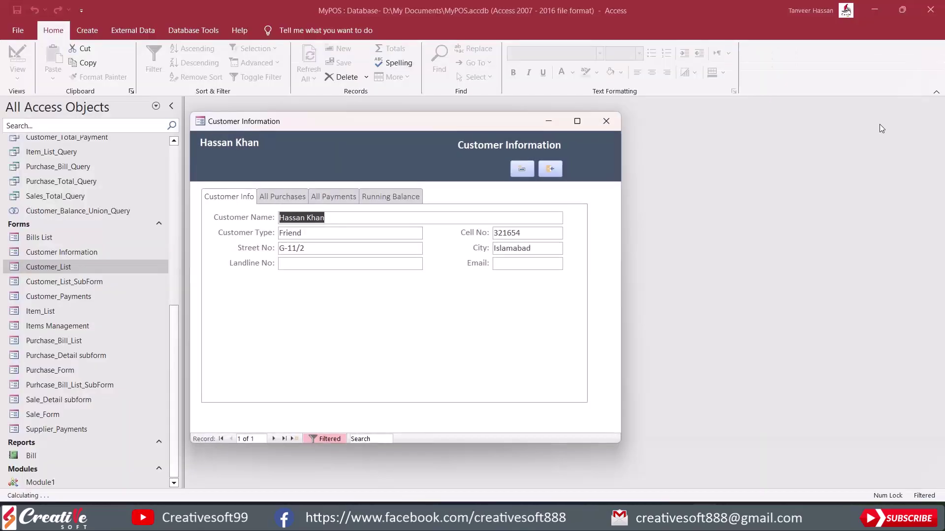
{"action": "left_click_drag", "start_coordinate": [450, 122], "coordinate": [476, 104]}
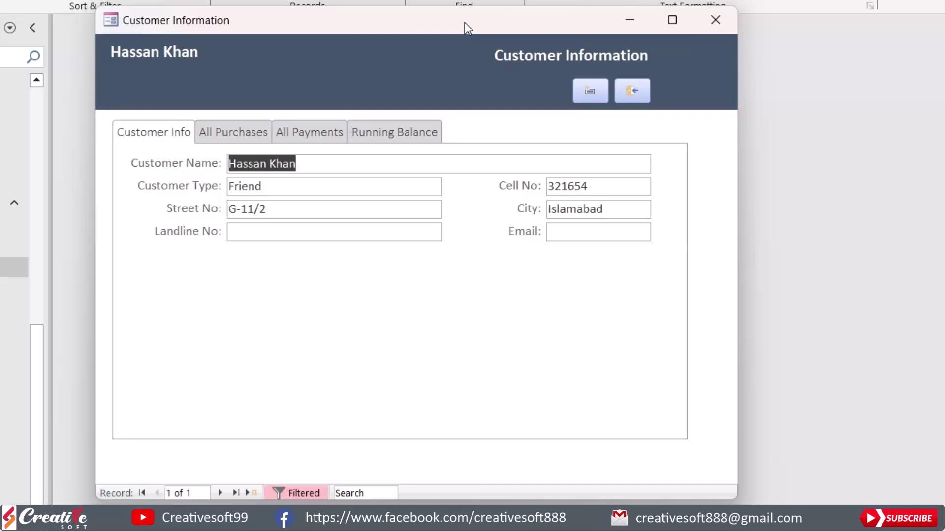
{"action": "left_click_drag", "start_coordinate": [465, 22], "coordinate": [500, 25]}
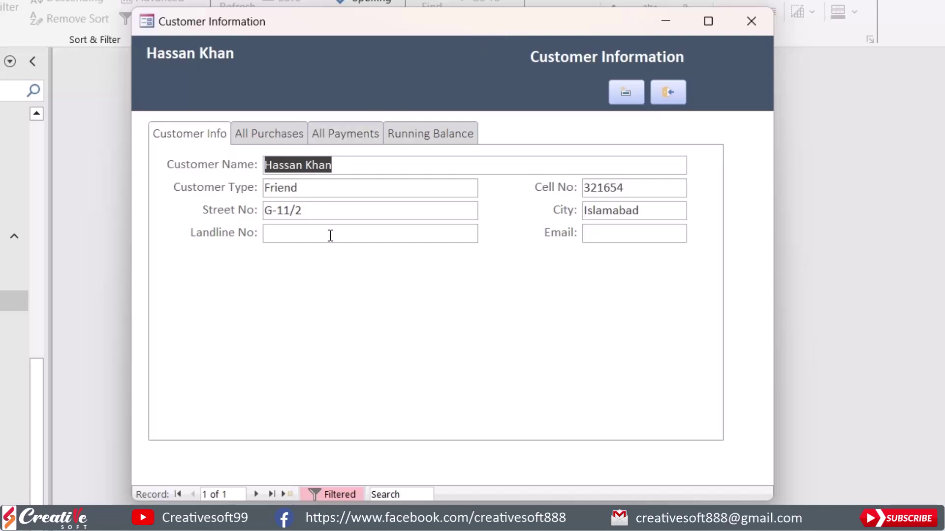
- Examine the All Purchases, All Payments and Running Balance pages of the Customer Information form, ending on Customer Info
{"action": "left_click", "coordinate": [274, 131]}
{"action": "left_click", "coordinate": [347, 133]}
{"action": "left_click", "coordinate": [424, 132]}
{"action": "left_click", "coordinate": [179, 133]}
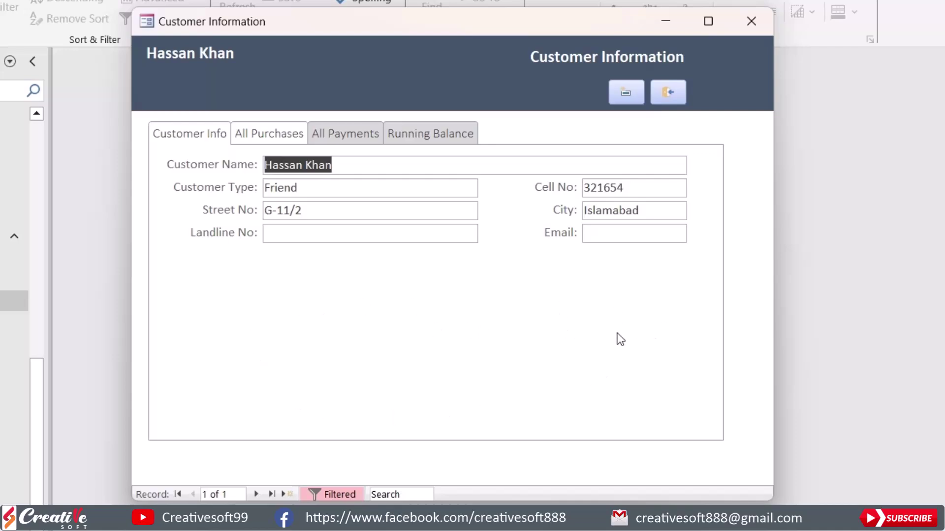
{"action": "left_click", "coordinate": [270, 134]}
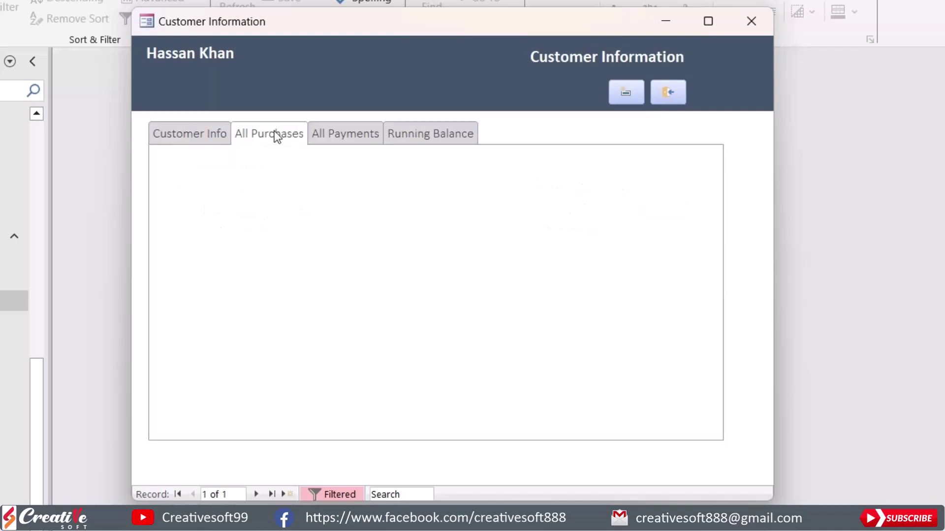
{"action": "left_click", "coordinate": [346, 134]}
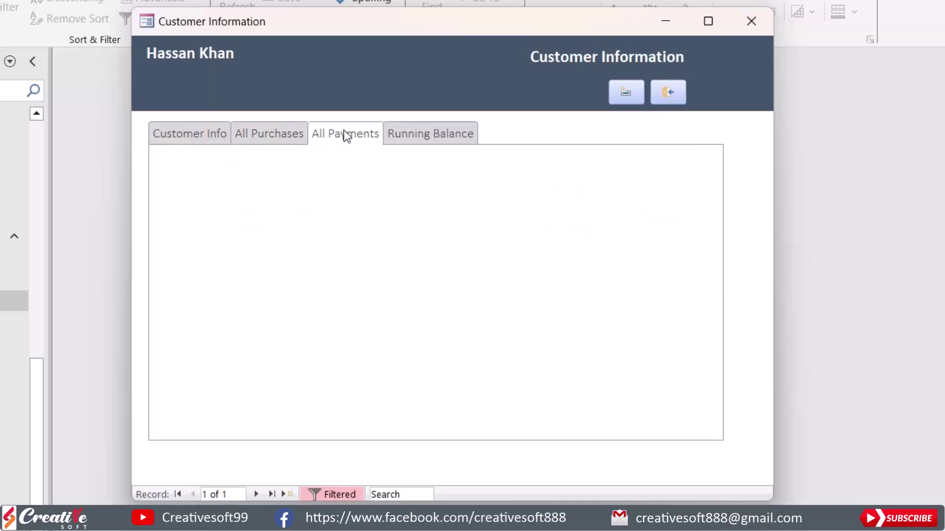
{"action": "left_click", "coordinate": [441, 130]}
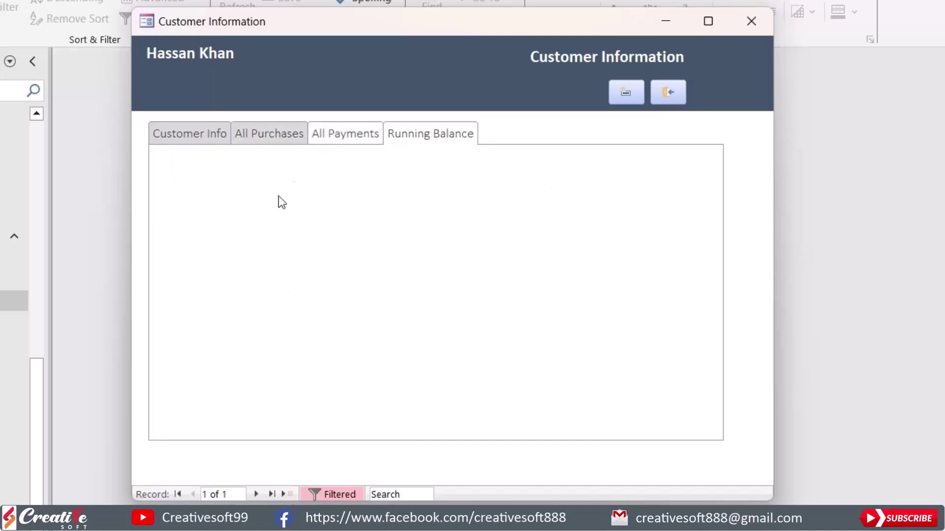
{"action": "left_click", "coordinate": [256, 133]}
{"action": "left_click", "coordinate": [340, 134]}
{"action": "left_click", "coordinate": [267, 138]}
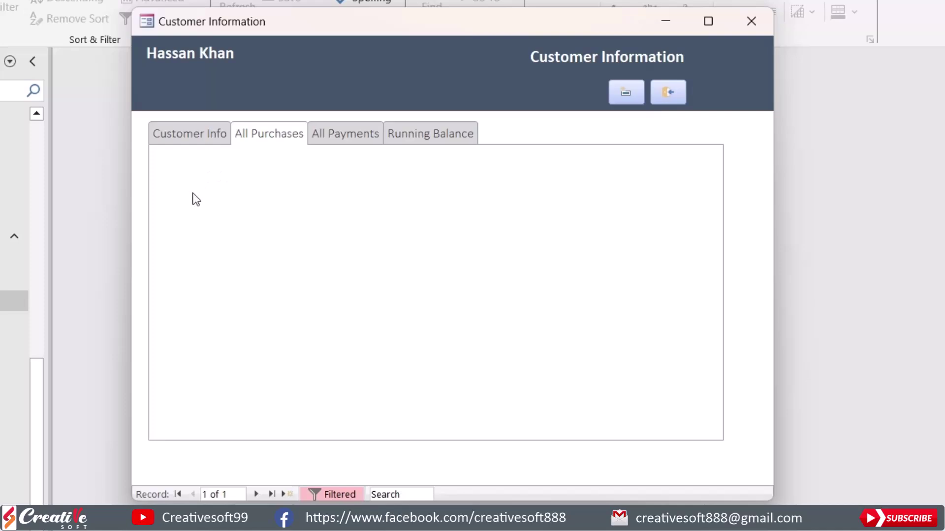
{"action": "left_click", "coordinate": [334, 134]}
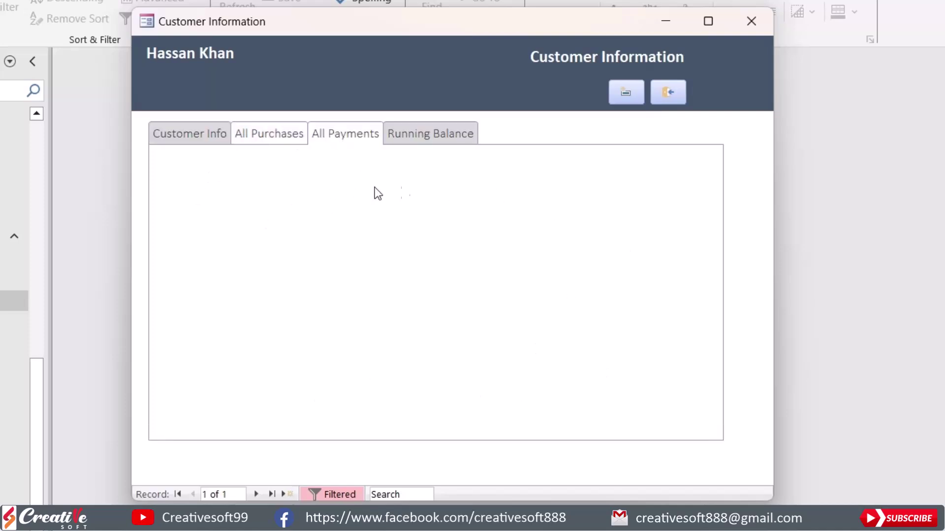
{"action": "left_click", "coordinate": [420, 134]}
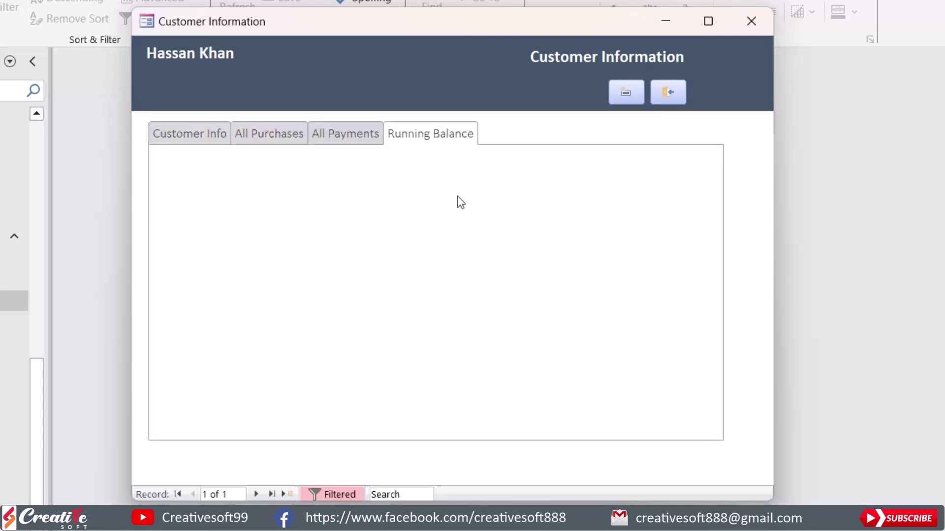
{"action": "left_click", "coordinate": [179, 139]}
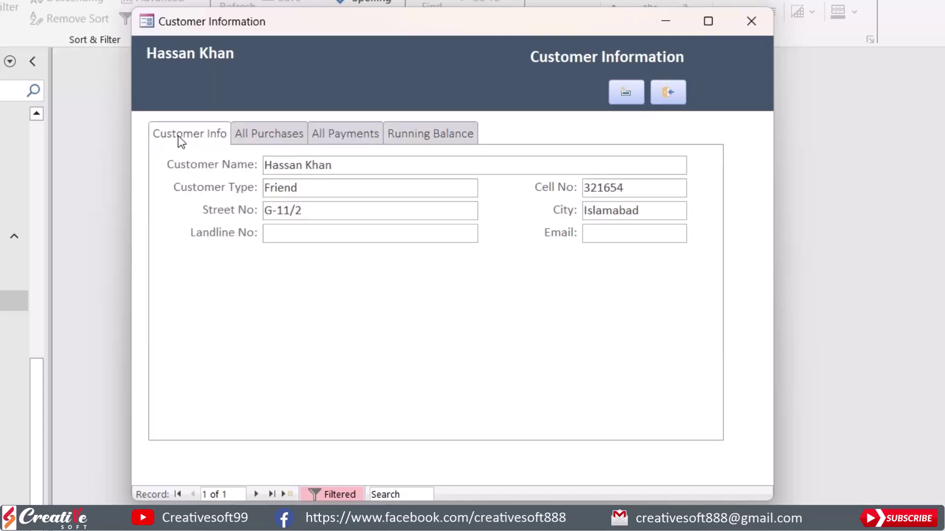